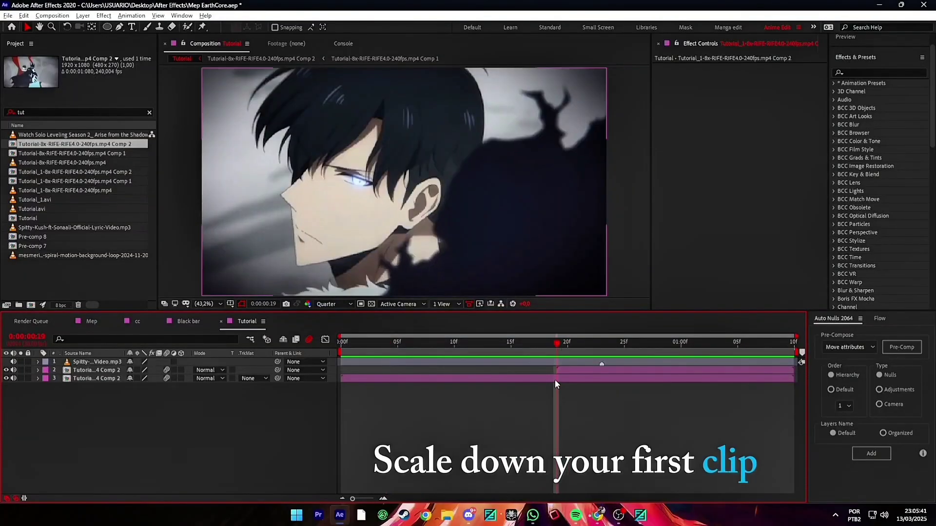
- Scale the second clip layer down to 20% and set the preview to Full resolution
left_click(558, 369)
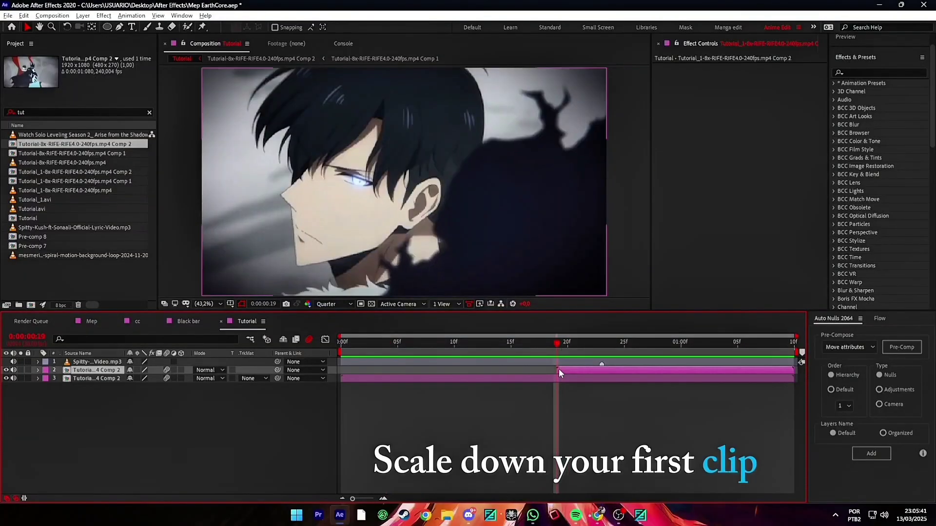
key("s")
left_click_drag(157, 378, 111, 367)
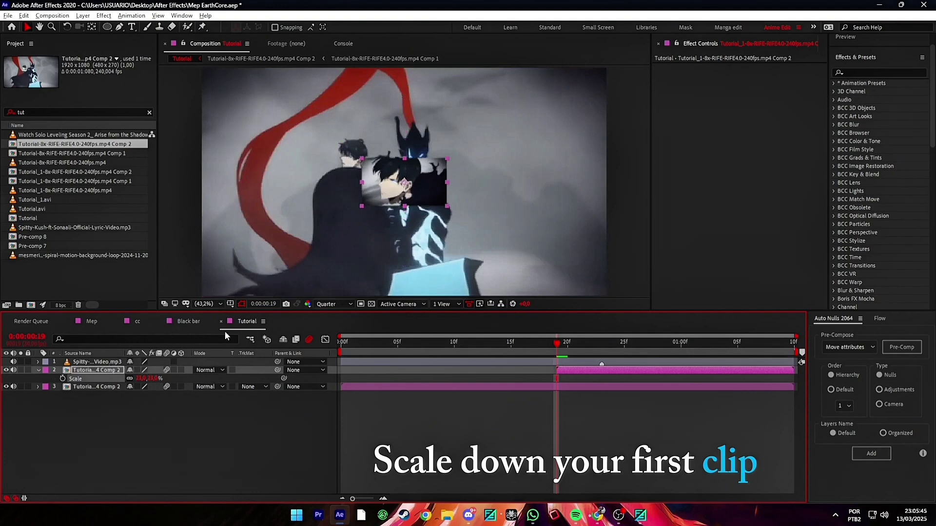
left_click(315, 305)
left_click(335, 323)
- Move the small clip up and left over the character
left_click(323, 416)
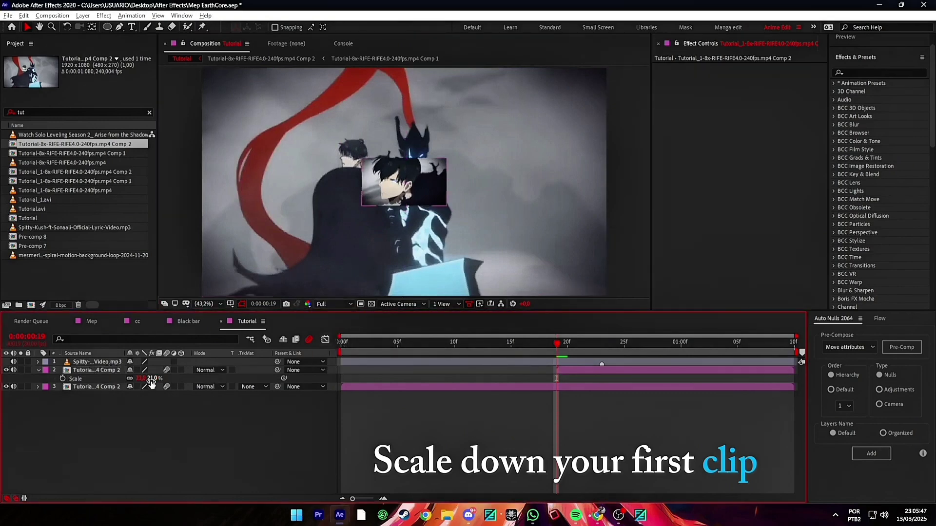
left_click(76, 378)
scroll(379, 209, "up", 1)
scroll(379, 210, "up", 1)
scroll(492, 218, "up", 1)
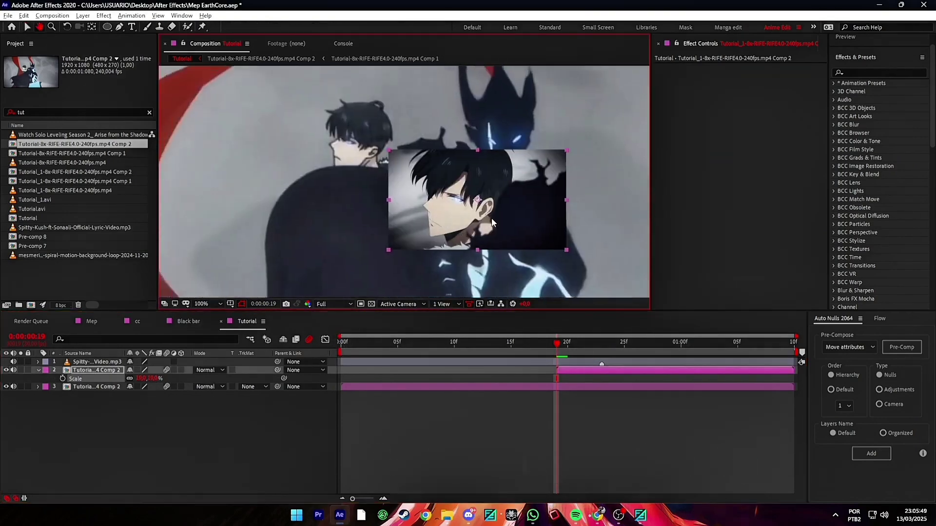
left_click_drag(491, 223, 379, 168)
key("t")
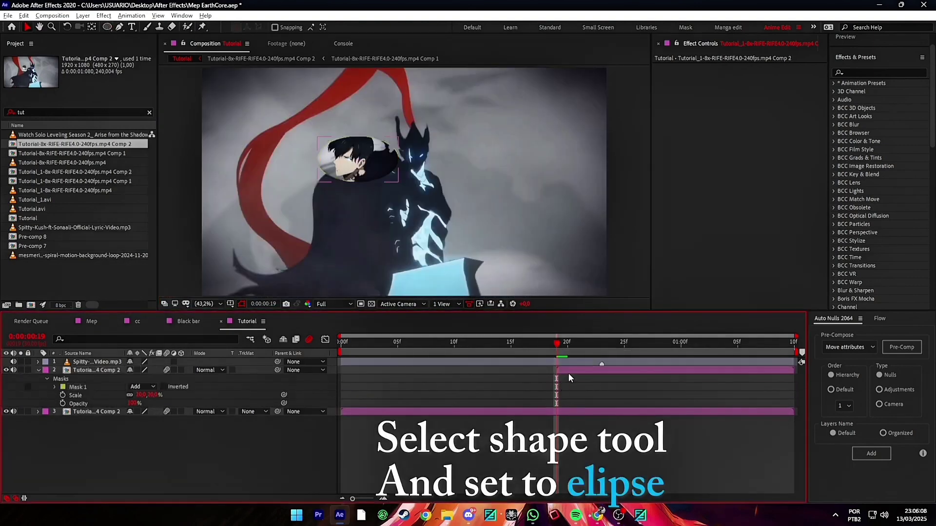
- Zoom the preview to 100%, centre the ellipse mask, and raise Mask 1's feather to soften its edges
key("slash")
key("period")
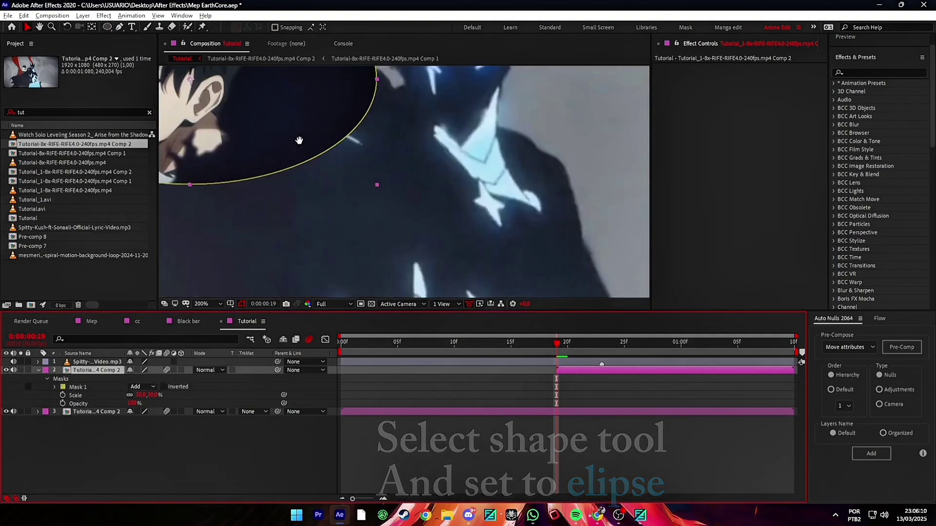
left_click_drag(304, 142, 468, 240)
left_click(55, 387)
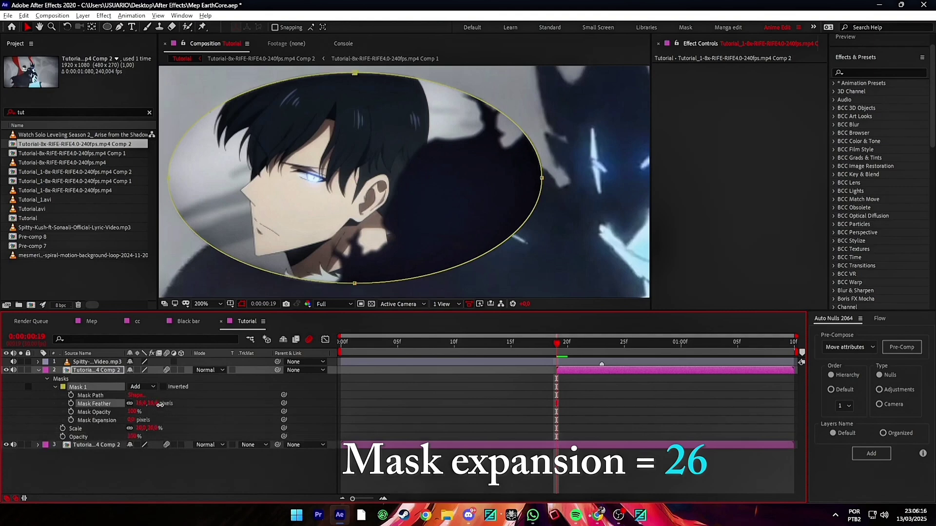
left_click(403, 390)
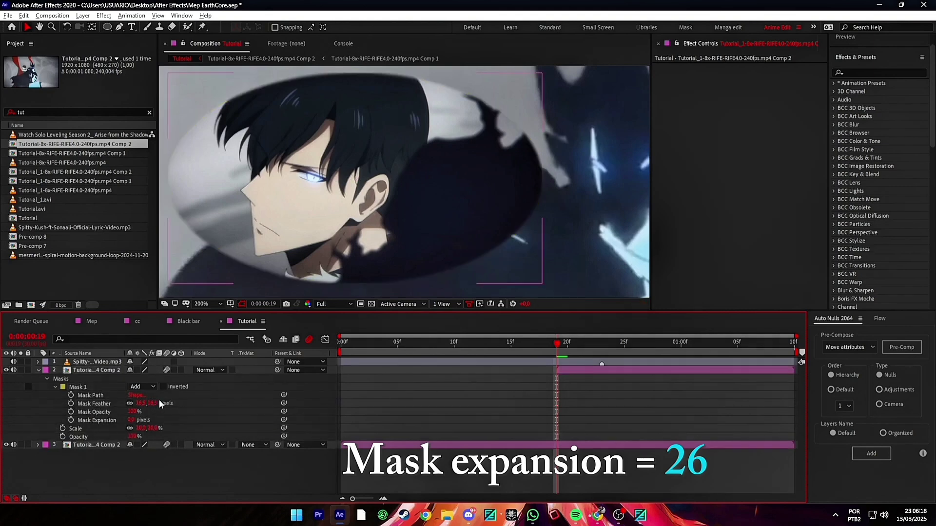
left_click_drag(161, 404, 361, 403)
left_click(354, 403)
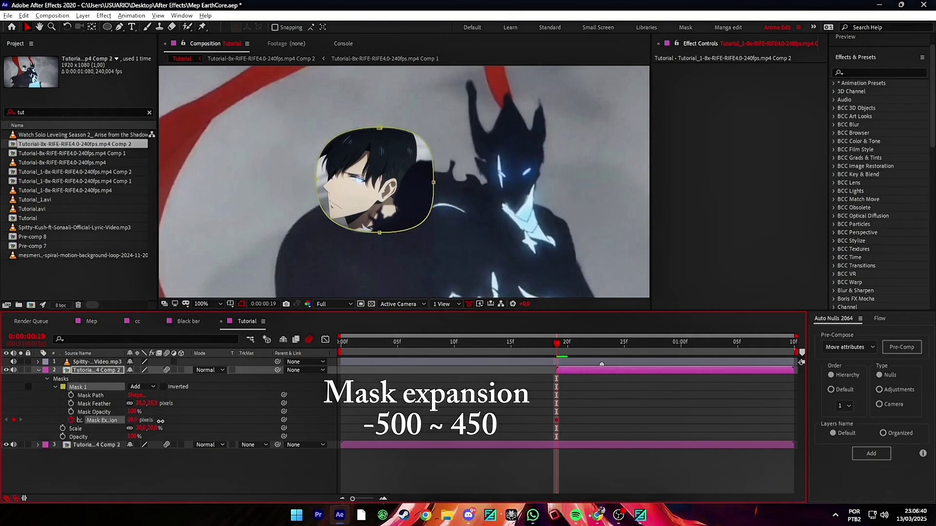
- Set the preview resolution to Quarter
left_click(327, 303)
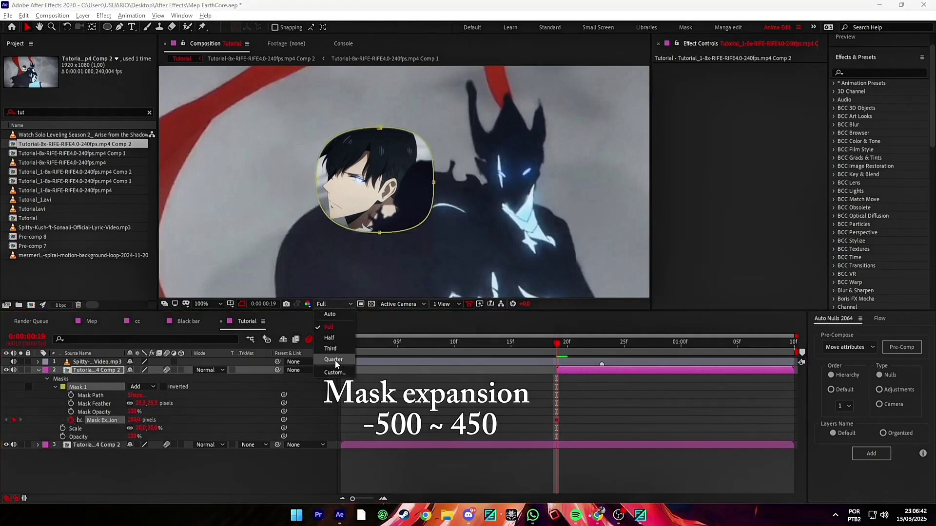
left_click(335, 360)
scroll(346, 230, "down", 2)
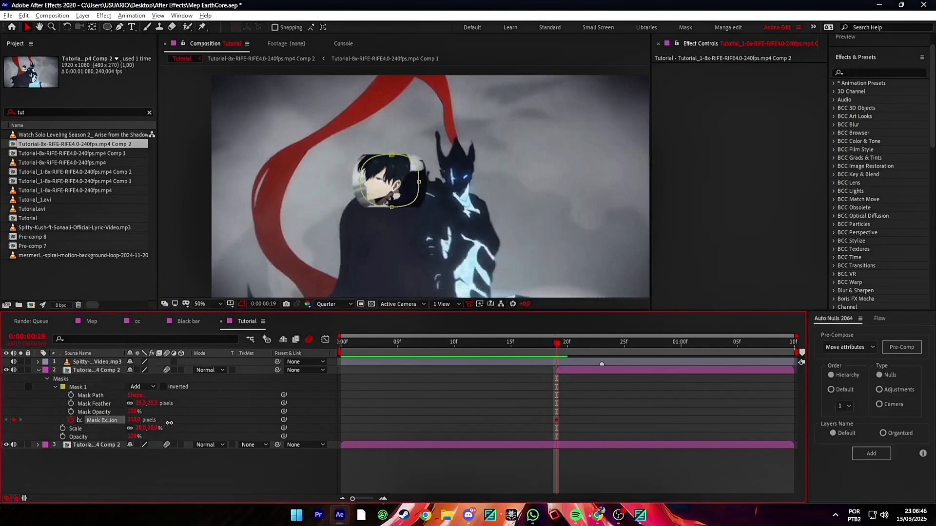
- Keyframe Mask Expansion, move that key to the clip's end, and set the start to about -500
left_click_drag(169, 423, 174, 426)
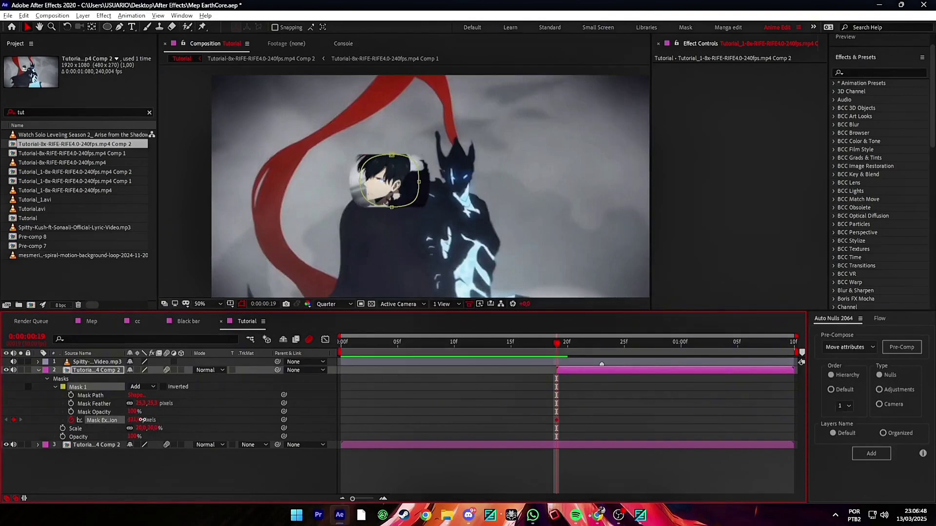
left_click(398, 394)
left_click(554, 411)
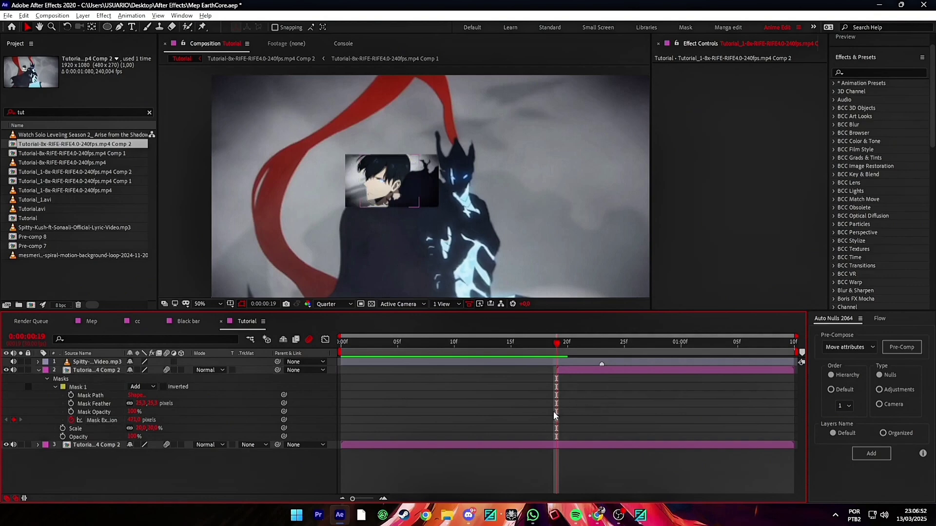
left_click_drag(557, 423, 793, 429)
left_click_drag(110, 420, 65, 420)
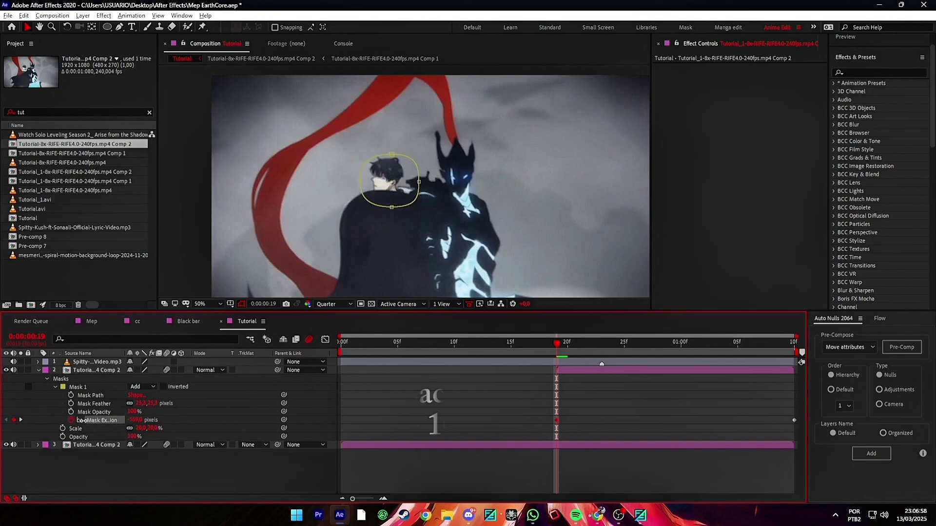
left_click(82, 420)
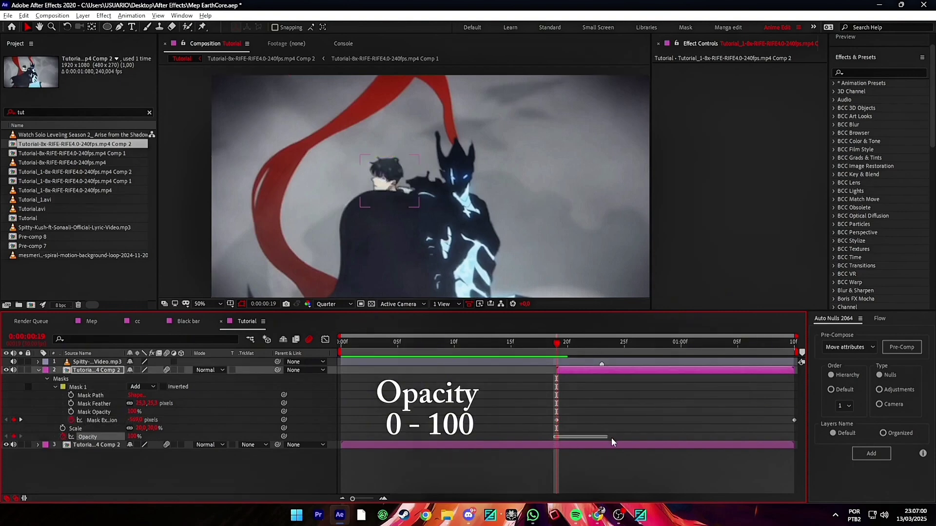
- Add Opacity keyframes around frame 22 for a 0 to 100 fade-in
left_click(589, 352)
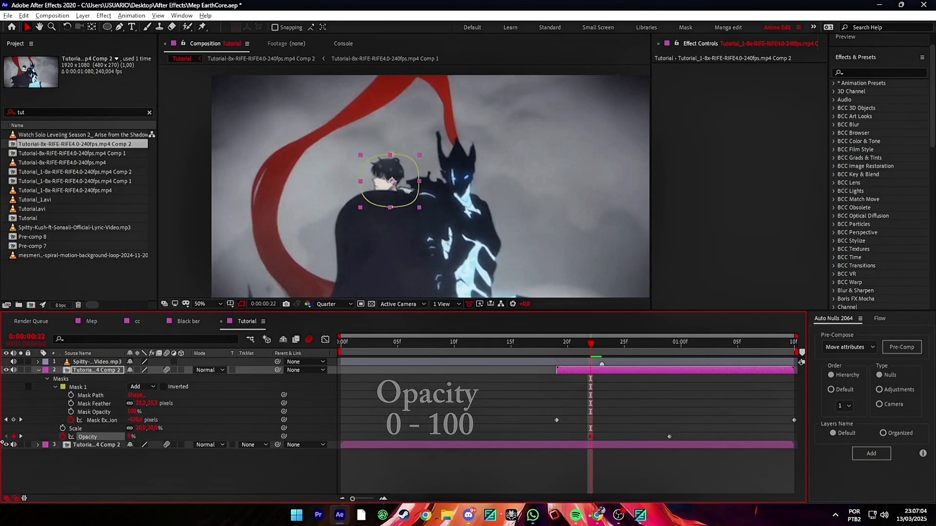
key("space")
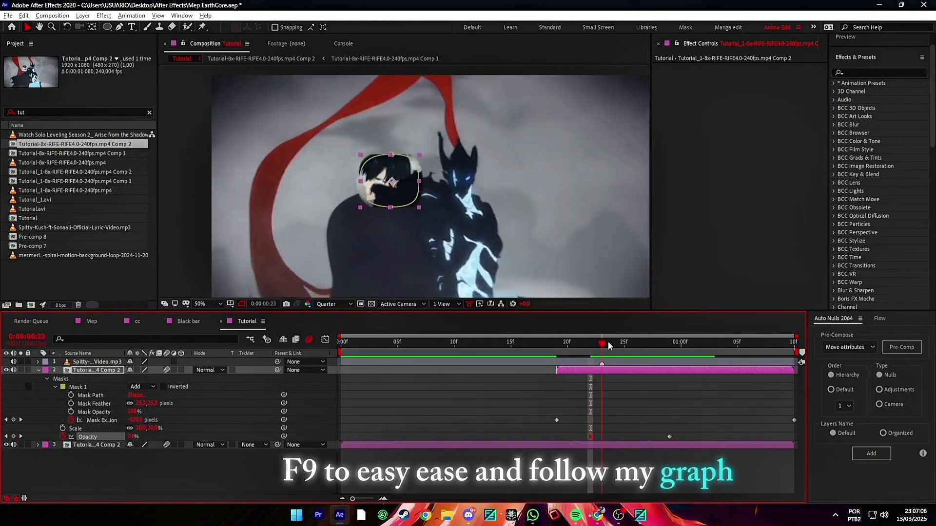
left_click(605, 342)
- Apply the 0.22, 0.03, 0.17, 0.98 Flow curve to the Mask Expansion keyframes
left_click(879, 318)
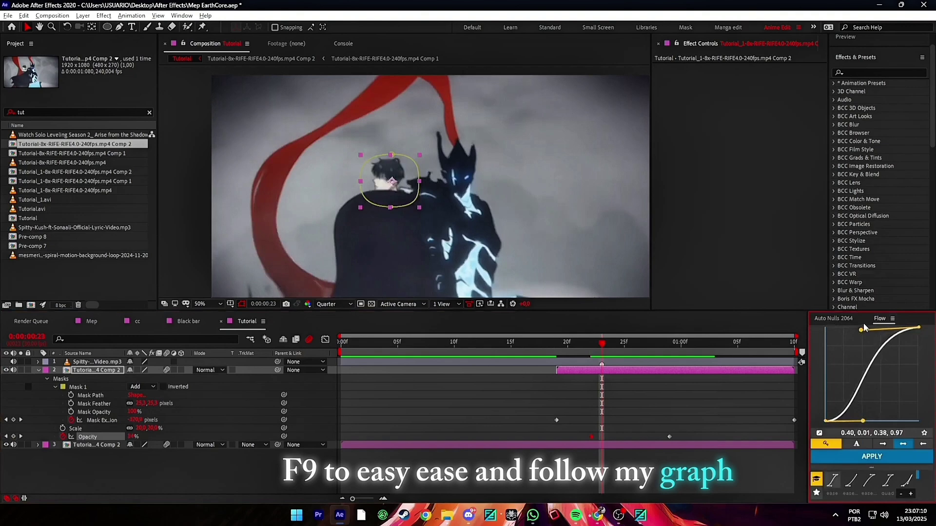
left_click_drag(526, 423, 797, 401)
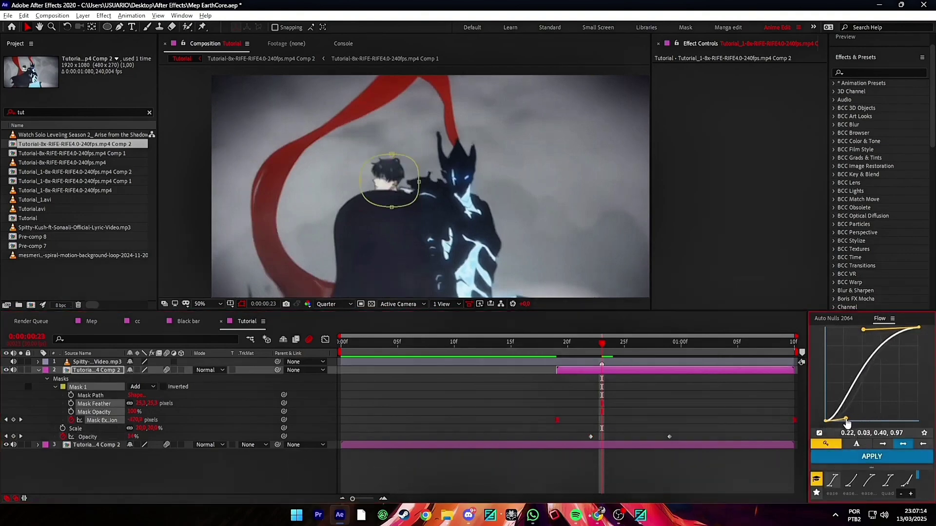
left_click(872, 457)
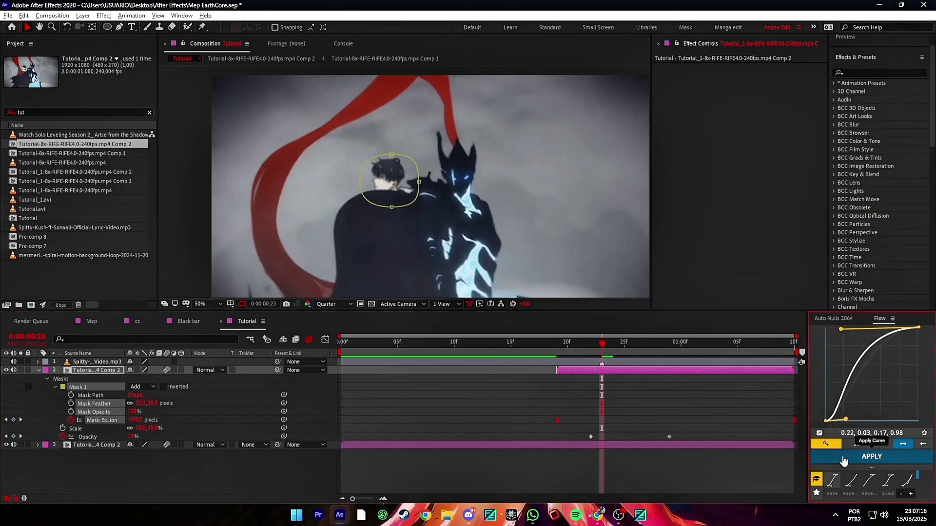
- Apply Easy Ease to both Opacity keyframes
left_click_drag(603, 342, 511, 342)
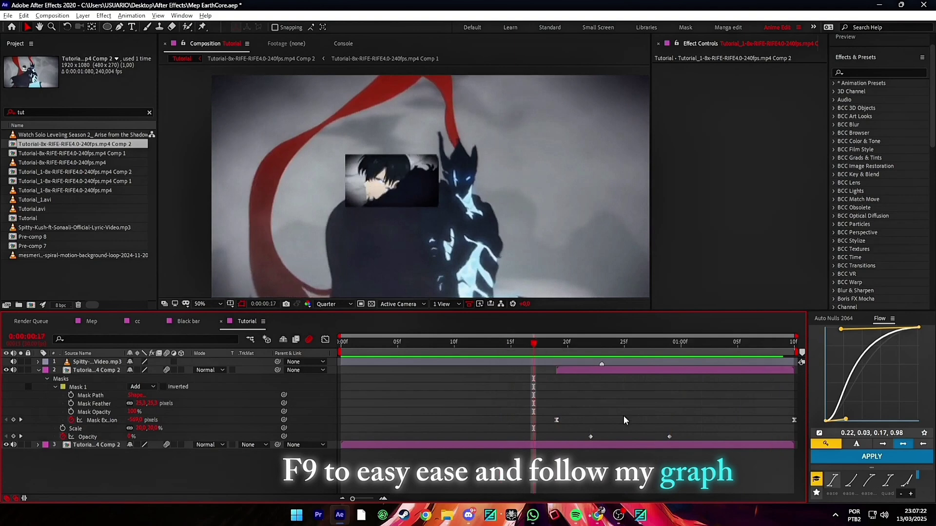
left_click_drag(571, 433, 669, 446)
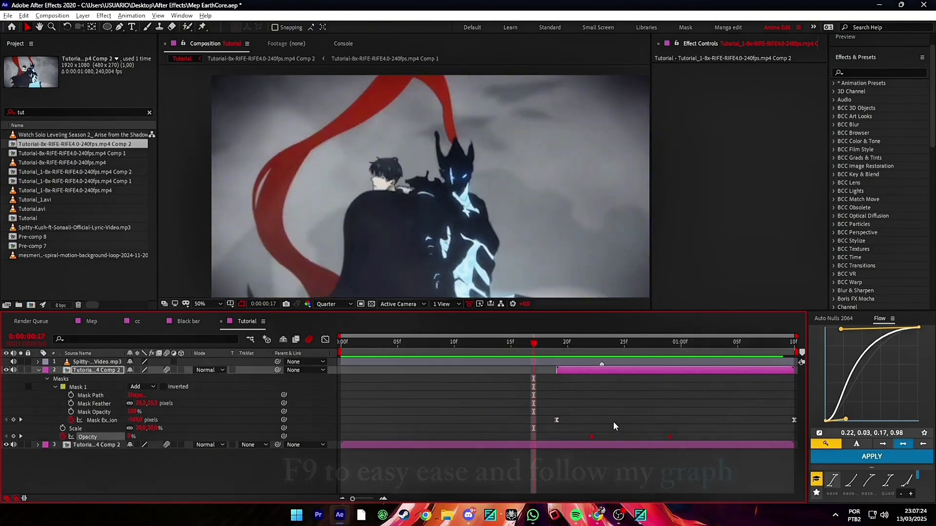
left_click(542, 398)
left_click_drag(593, 437, 682, 446)
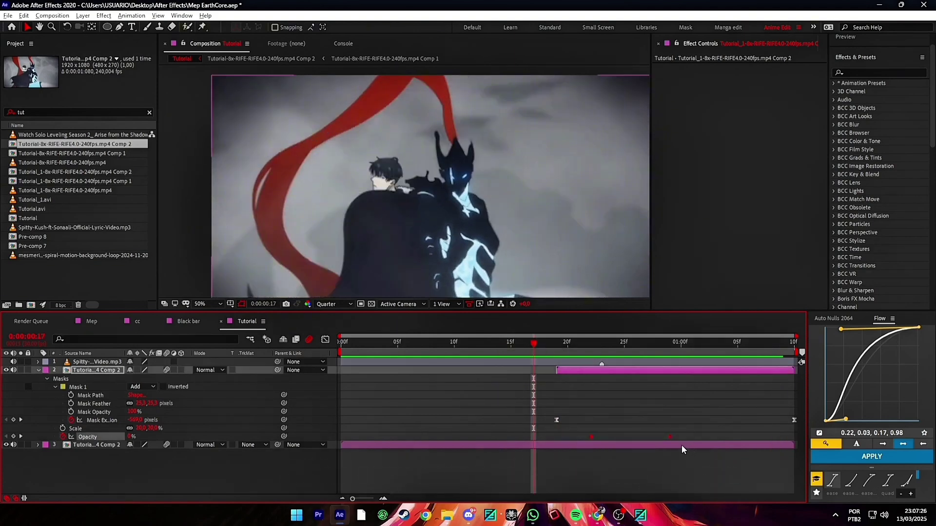
key("F9")
left_click(570, 395)
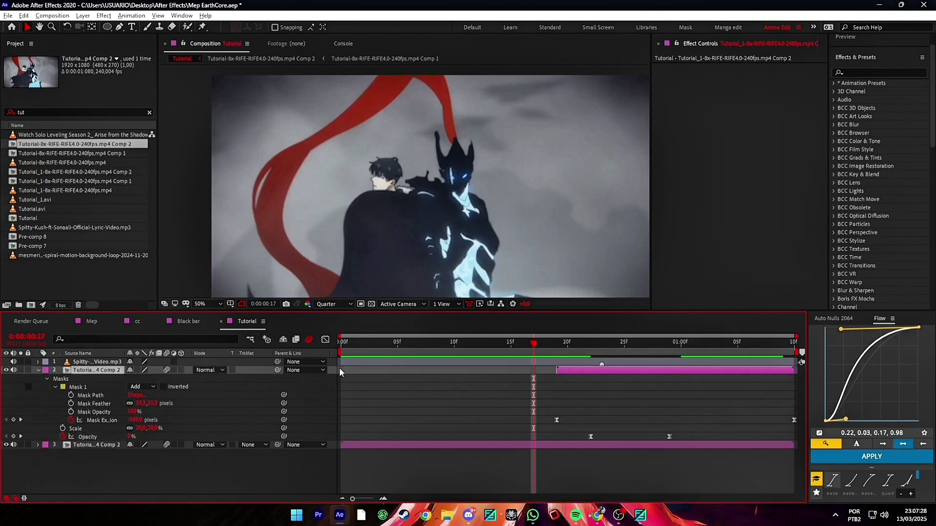
- Add a new Camera 1 layer to the composition
left_click(302, 370)
left_click(543, 400)
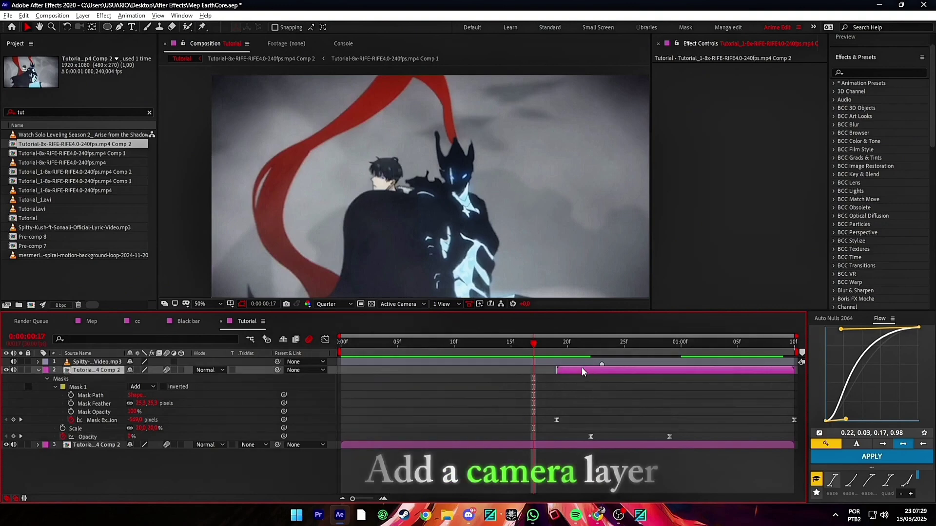
right_click(331, 371)
mouse_move(356, 376)
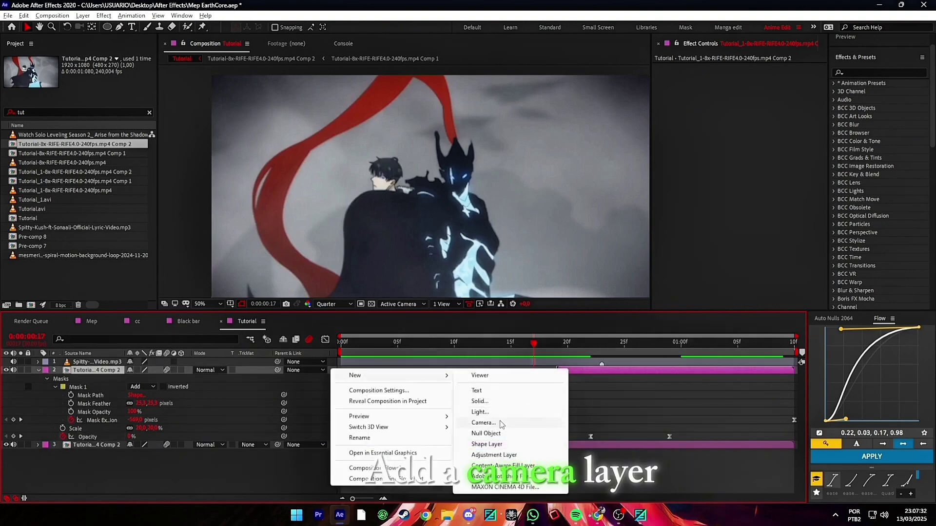
left_click(483, 423)
left_click(281, 238)
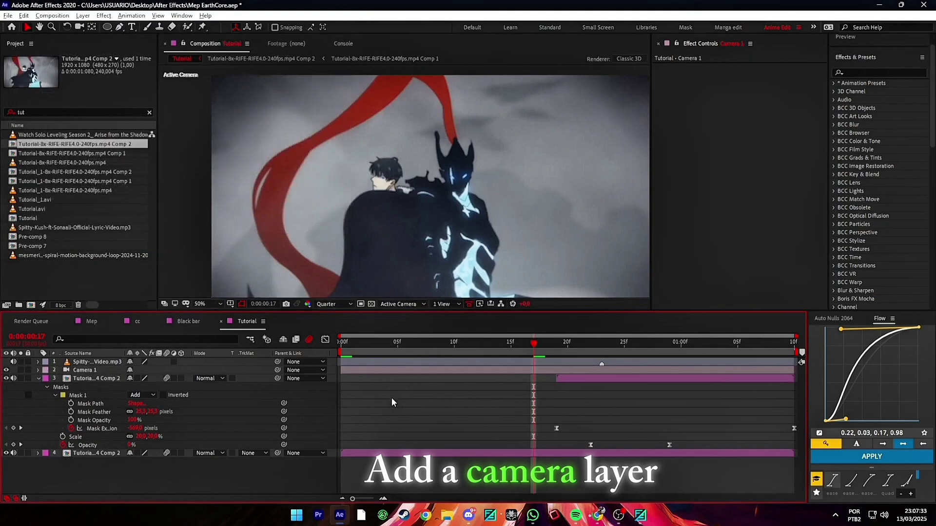
- Add Null 14 to control the camera through the Auto Nulls panel
right_click(337, 372)
left_click(656, 370)
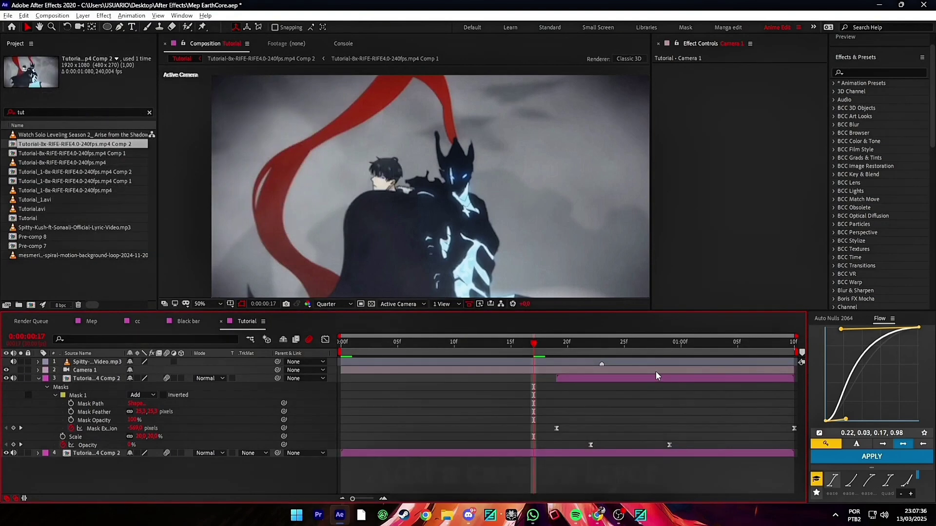
left_click(839, 318)
left_click(870, 454)
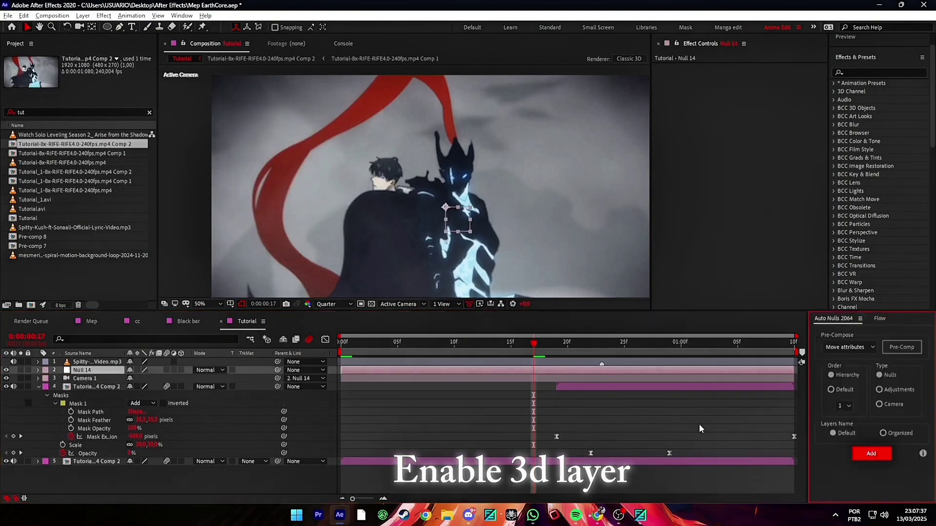
left_click(569, 378)
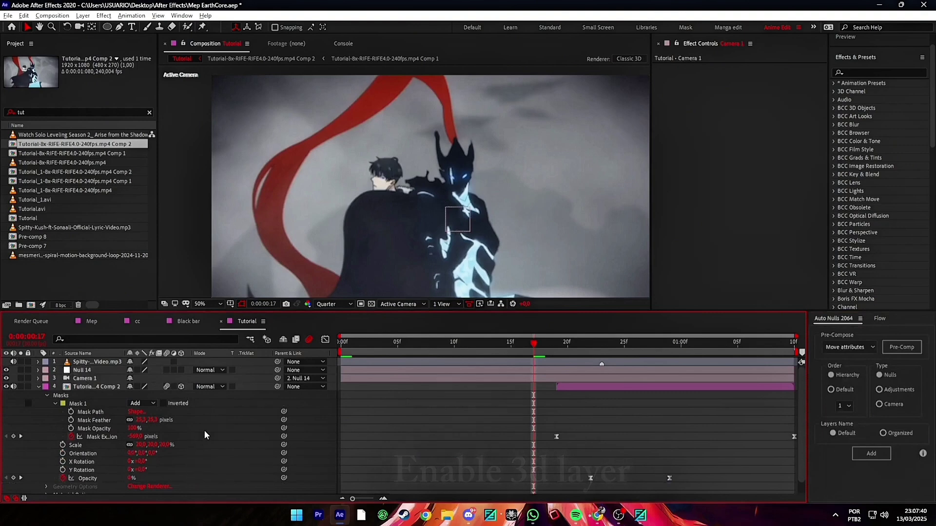
- Make the overlay comp layer and Null 14 3D layers
key("u")
left_click(181, 387)
left_click(181, 370)
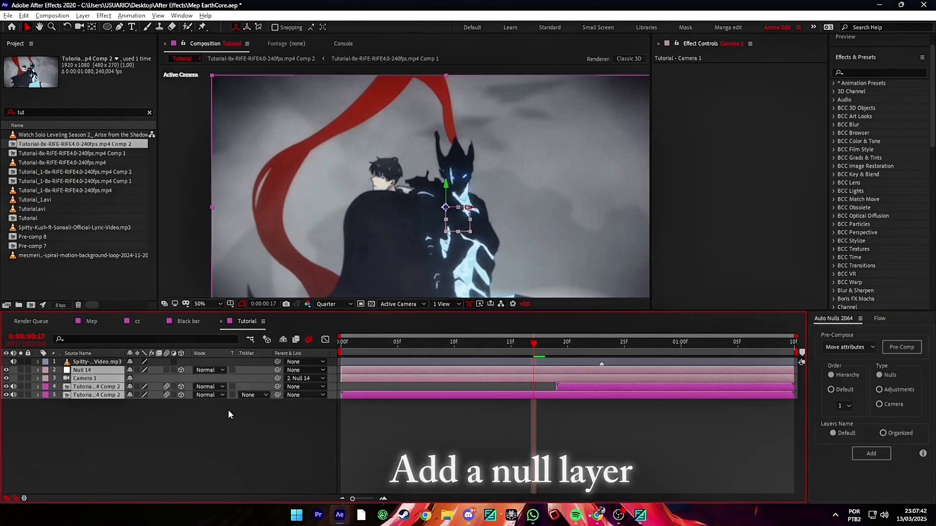
left_click(574, 371)
- Set a starting Position keyframe on Null 14 at frame 17
key("p")
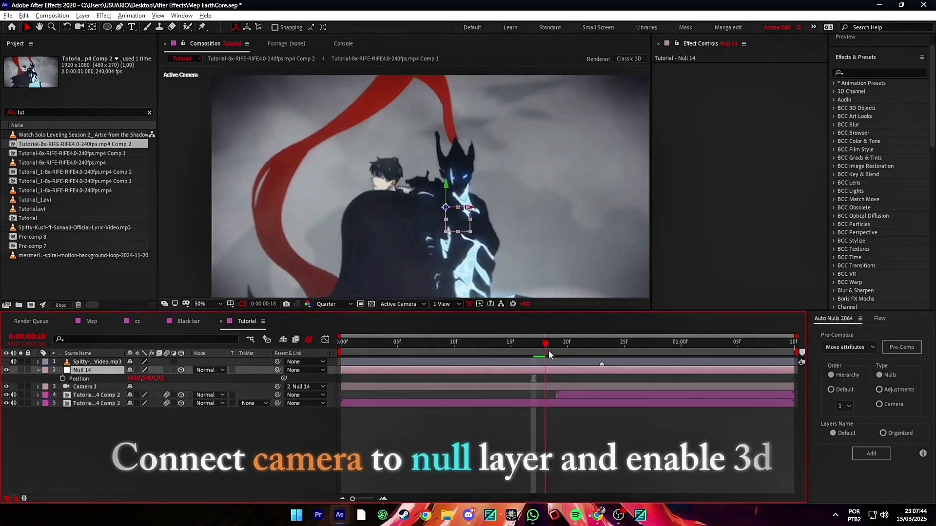
left_click(524, 352)
mouse_move(525, 354)
left_mouse_down()
mouse_move(536, 358)
mouse_move(523, 379)
left_mouse_up()
left_click(63, 378)
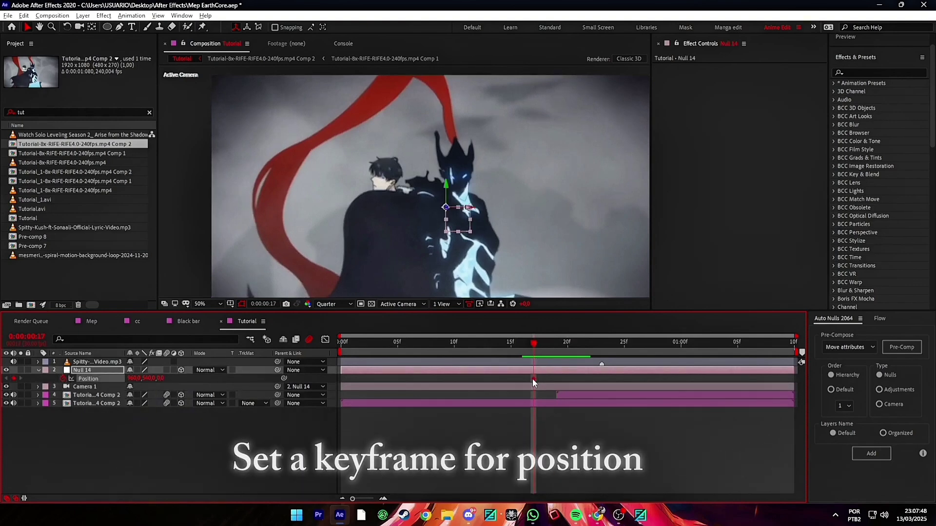
- At 1:09, adjust Null 14's Position X and Z to push in on the face
left_click_drag(621, 344, 799, 350)
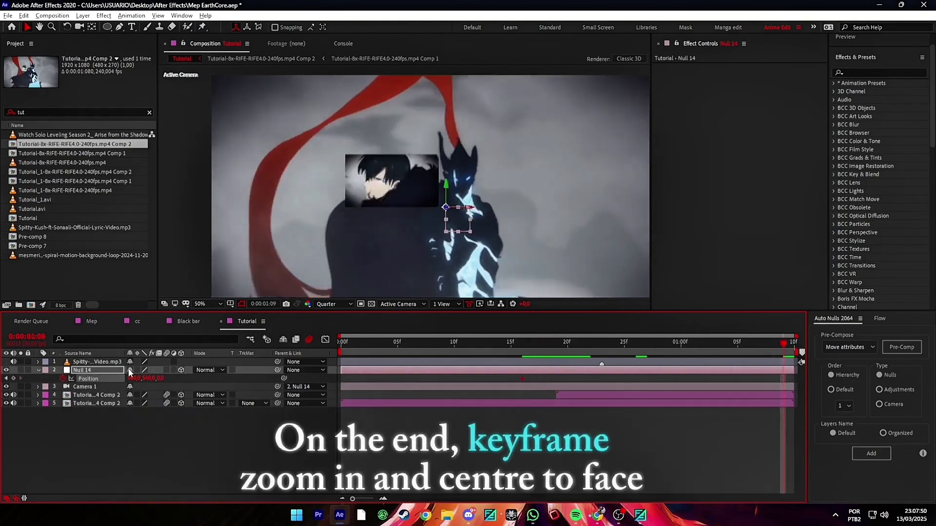
mouse_move(162, 378)
left_mouse_down()
mouse_move(179, 378)
mouse_move(140, 378)
mouse_move(224, 380)
left_mouse_up()
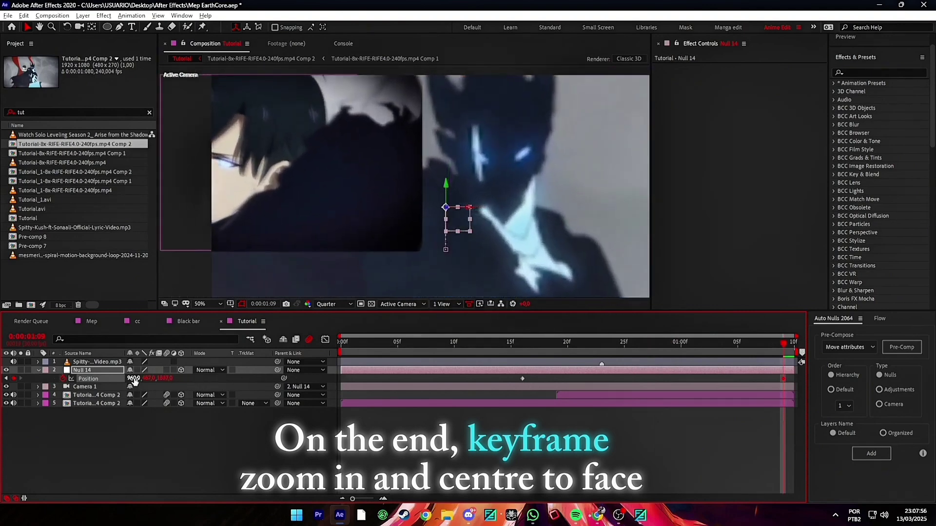
left_click_drag(134, 379, 20, 364)
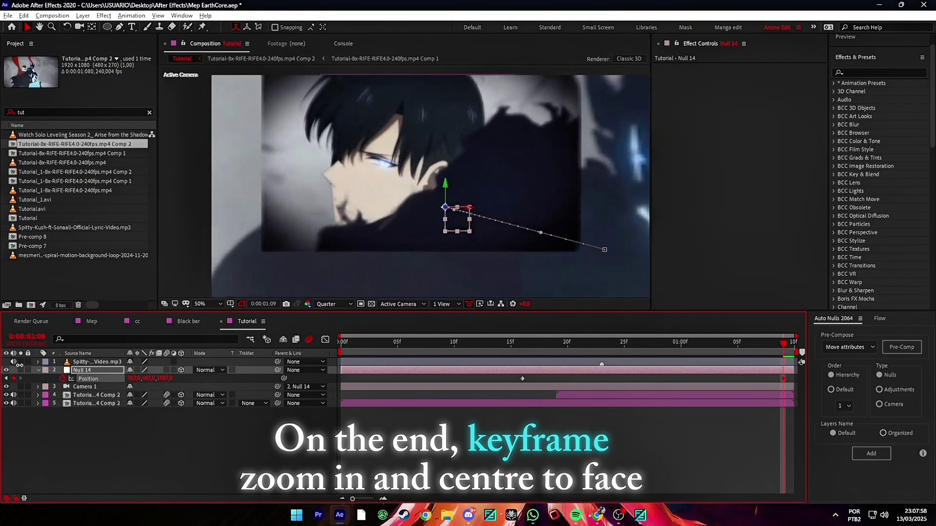
left_click_drag(161, 379, 173, 379)
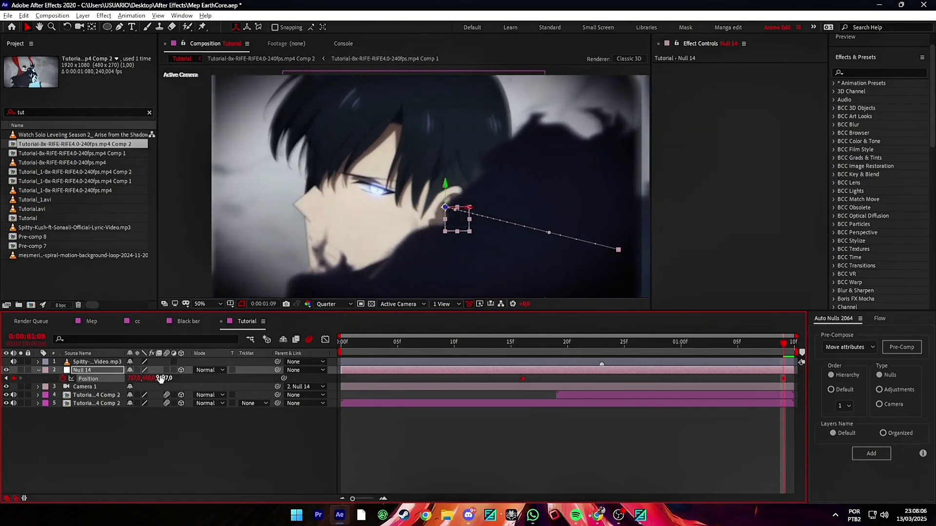
left_click_drag(165, 379, 180, 381)
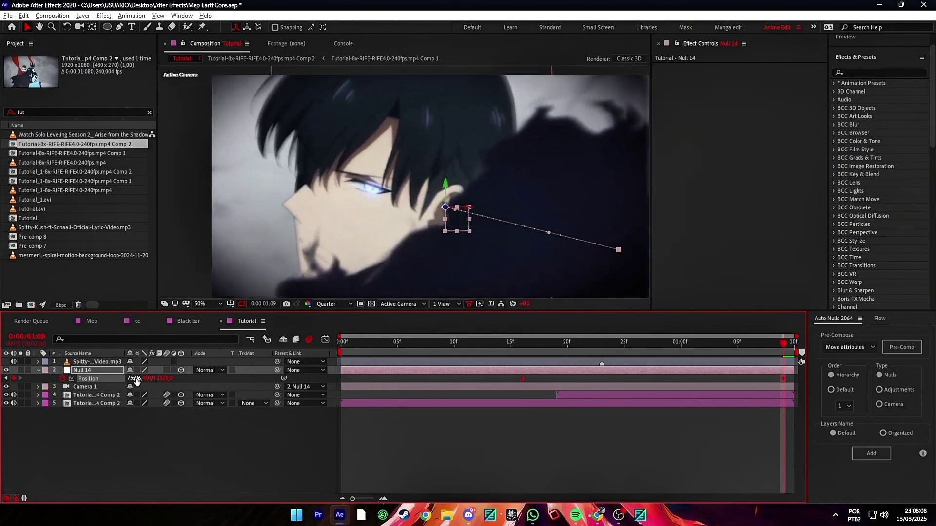
- Set viewer magnification to Fit and preview the push-in from 1:04
left_click(587, 394)
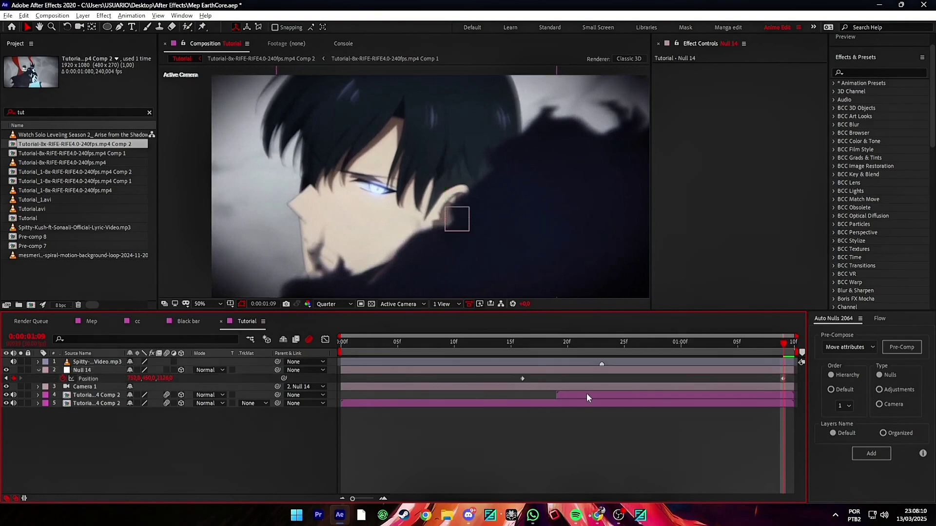
left_click_drag(529, 348, 727, 348)
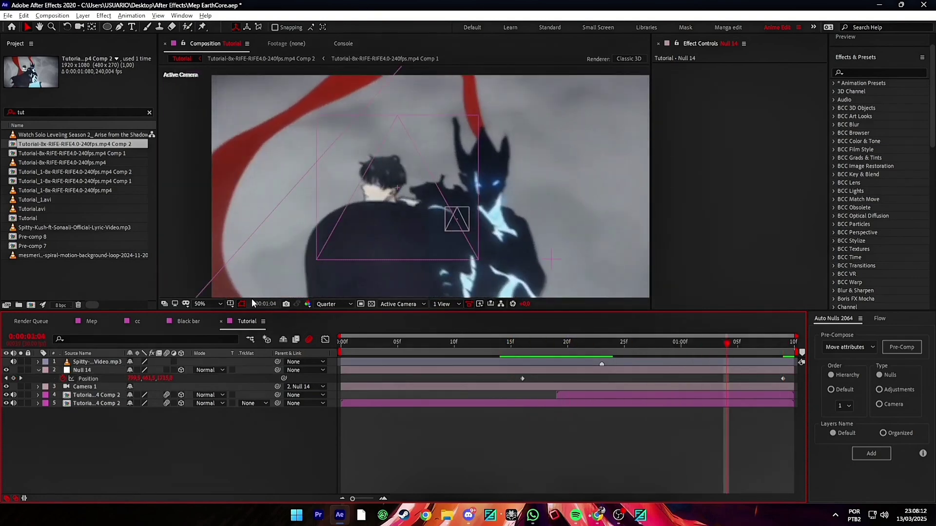
left_click(218, 304)
left_click(217, 315)
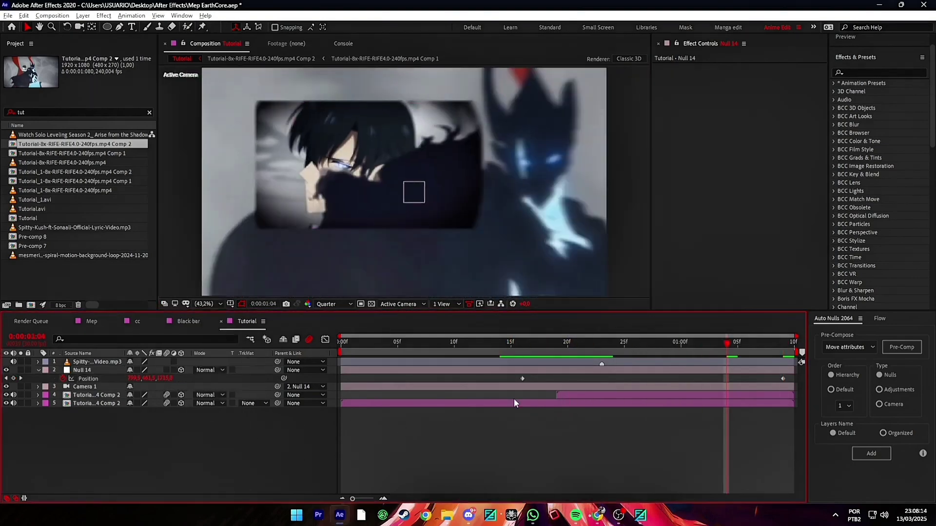
key("space")
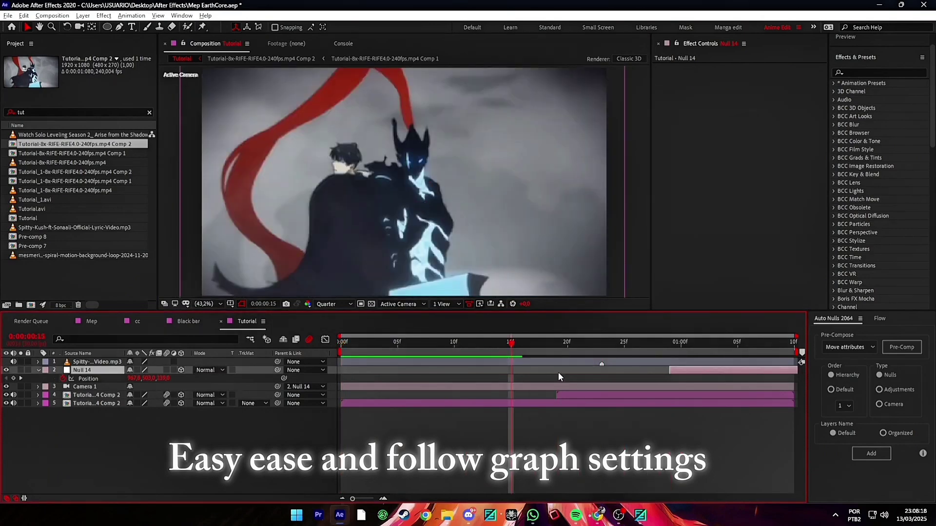
- Shape a 0.18, 0.03, 0.15, 0.99 Flow ease for Null 14's Position keyframes
left_click_drag(511, 381, 821, 372)
left_click(879, 318)
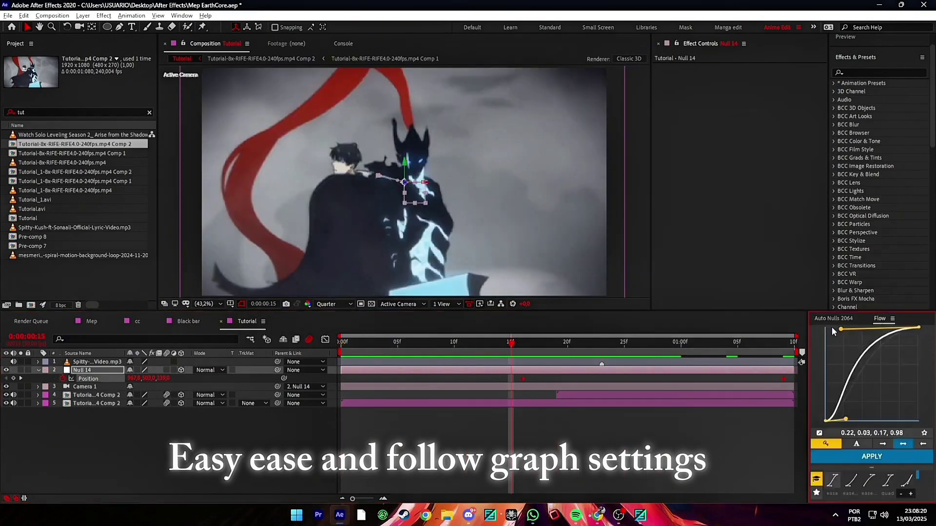
left_click_drag(839, 332, 833, 331)
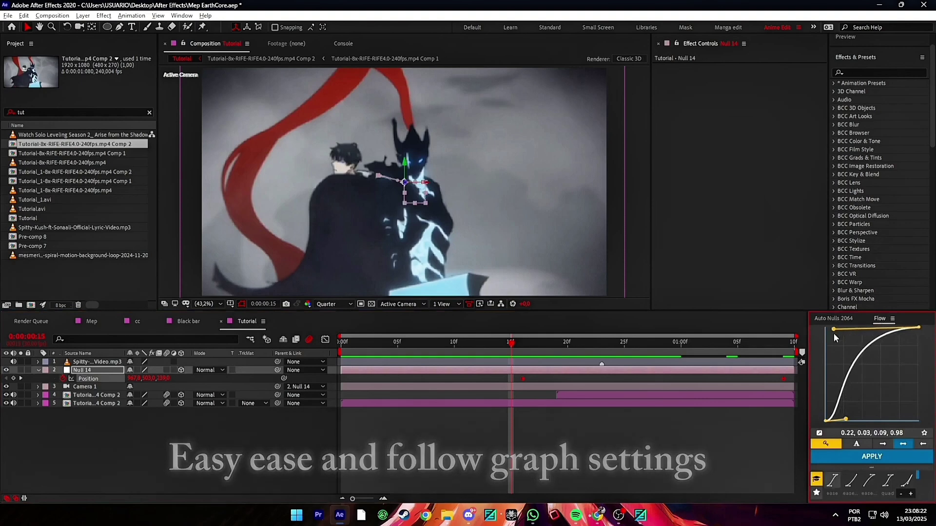
left_click_drag(846, 419, 851, 421)
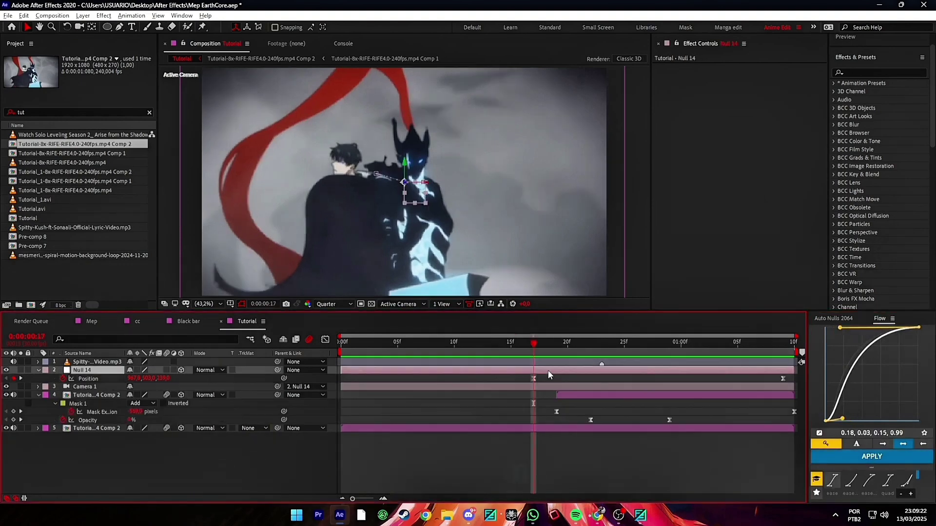
key("ctrl+alt+y")
key("ctrl+alt+y")
key("ctrl+alt+y")
- Apply CC Wide Time to Adjustment Layer 21 with a Forward Steps keyframe at 0
key("ctrl+space")
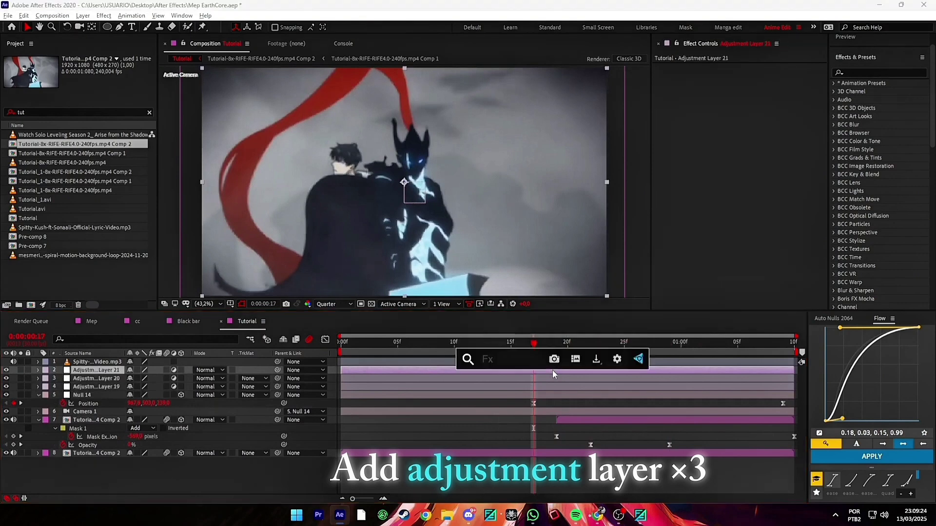
type("wide")
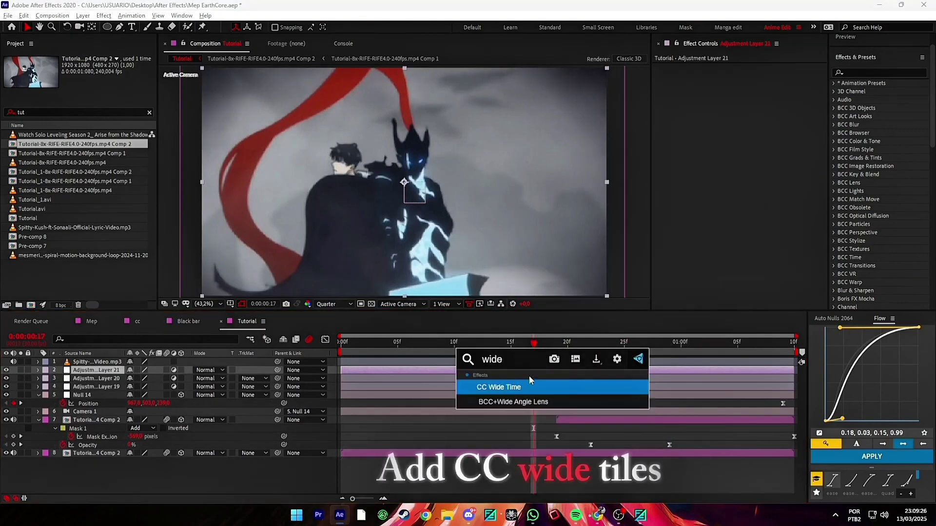
left_click(534, 386)
left_click(672, 75)
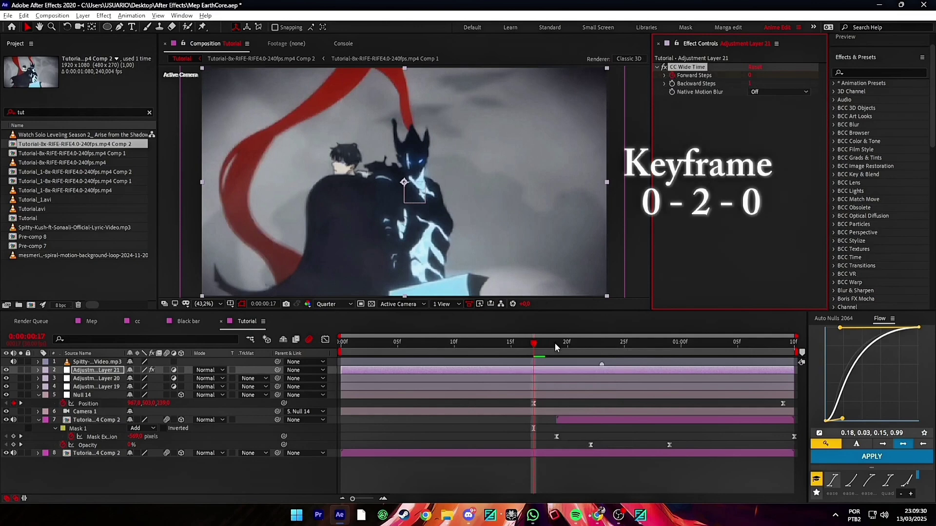
- Keyframe Forward Steps to 2 at frame 23 and back to 0 at 1:01
key("u")
left_click_drag(534, 344, 603, 350)
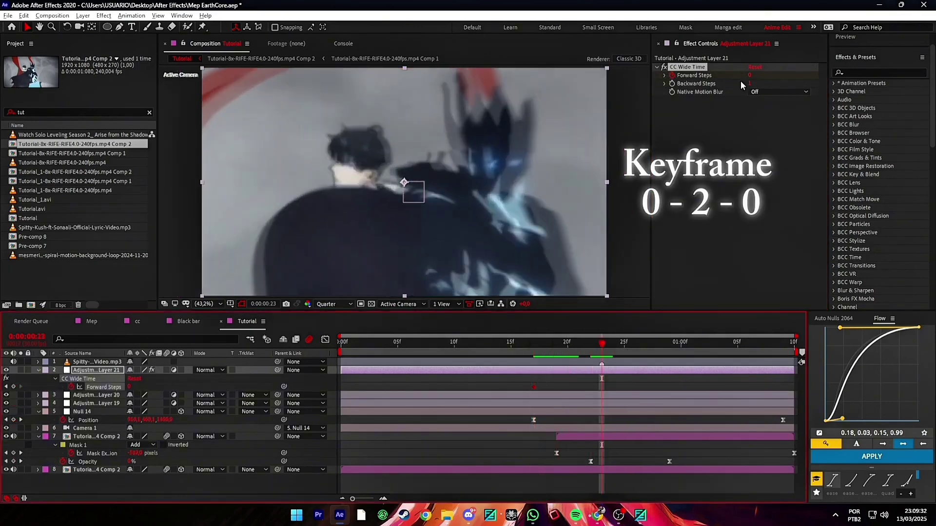
left_click(750, 75)
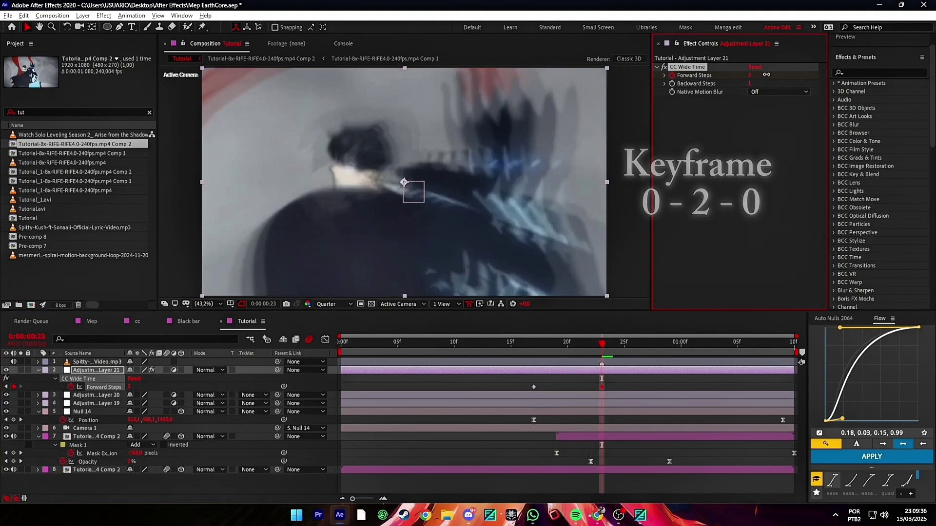
left_click_drag(750, 75, 751, 74)
left_click_drag(616, 347, 693, 347)
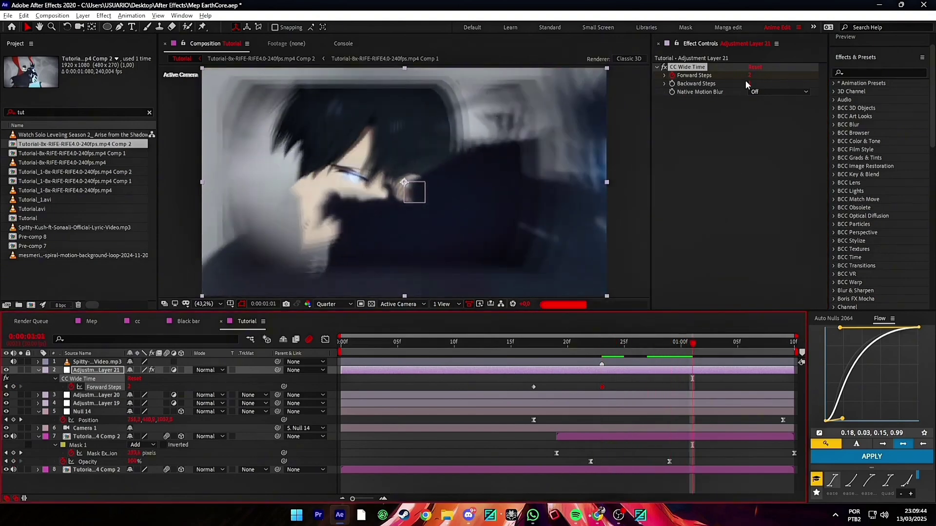
left_click(751, 74)
type("0")
key("Return")
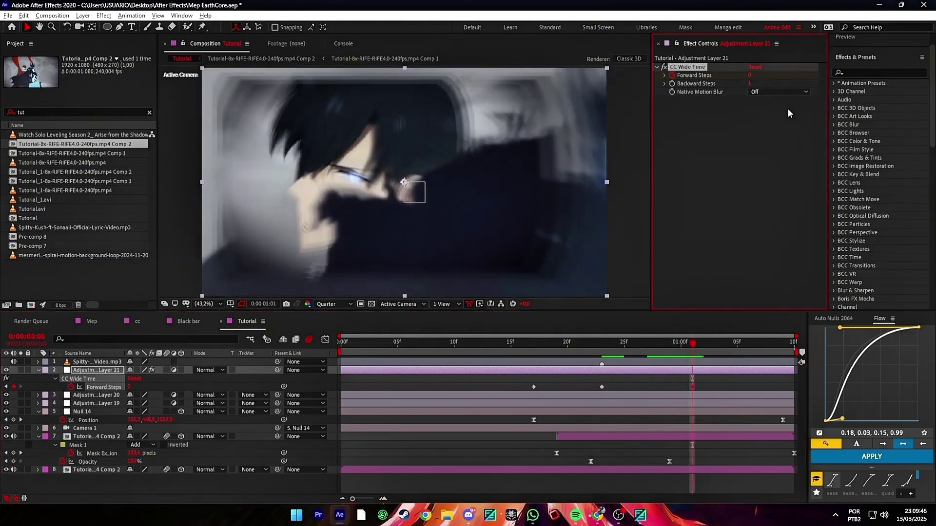
- Split Adjustment Layer 21 at 1:01 and delete its trailing part
key("ctrl+shift+d")
key("Delete")
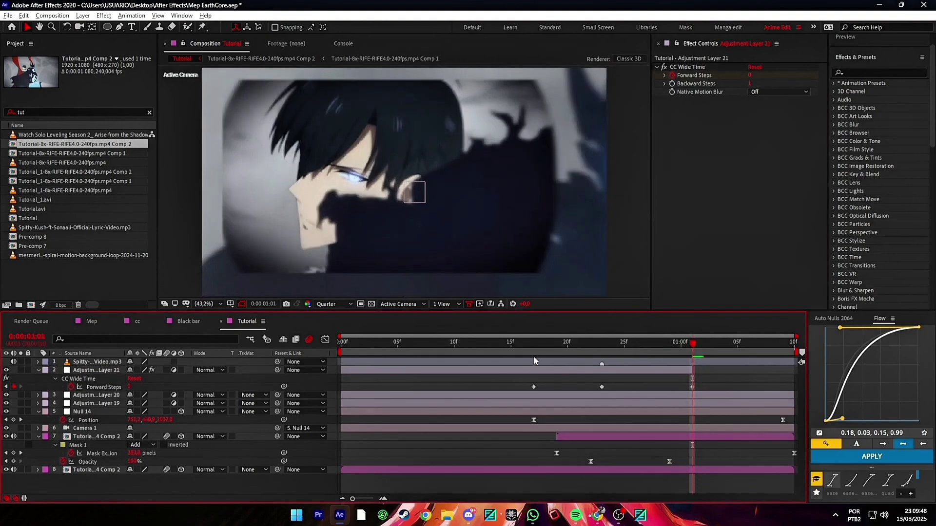
left_click(533, 348)
left_click(543, 370)
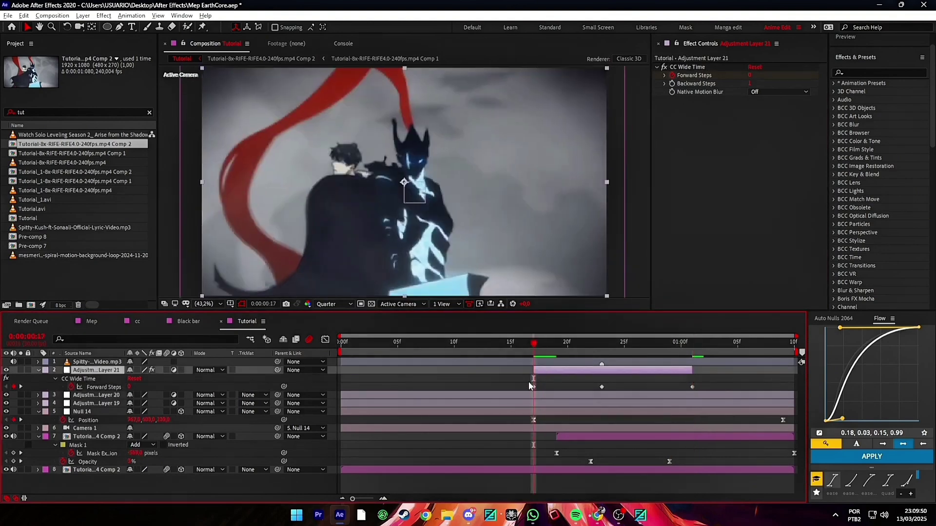
left_click(533, 394)
key("ctrl+space")
- Apply the Warp effect to Adjustment Layers 20 and 19
type("warp")
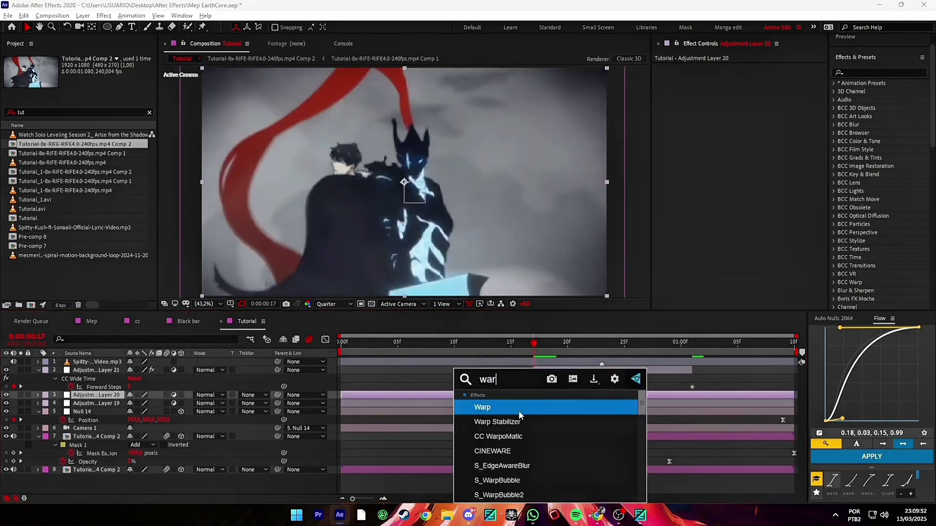
left_click(519, 410)
left_click(593, 404)
key("ctrl+space")
type("warp")
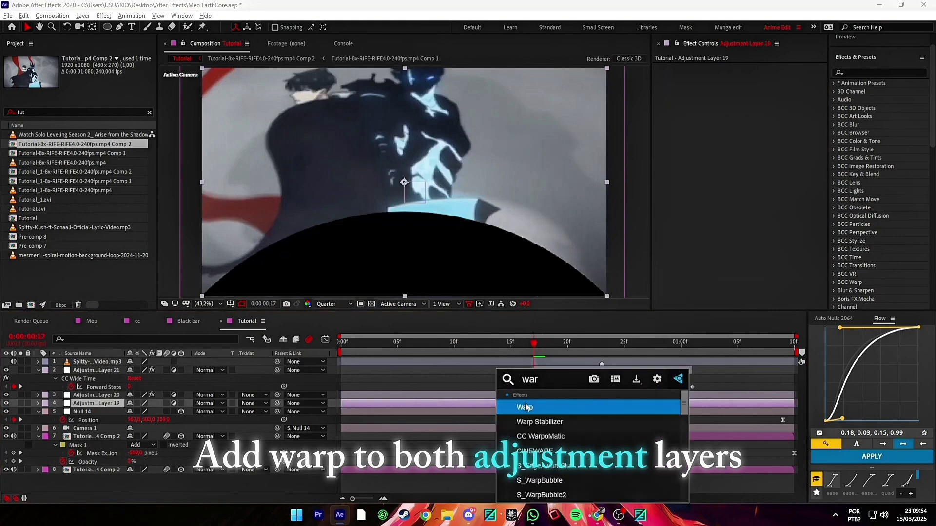
left_click(524, 409)
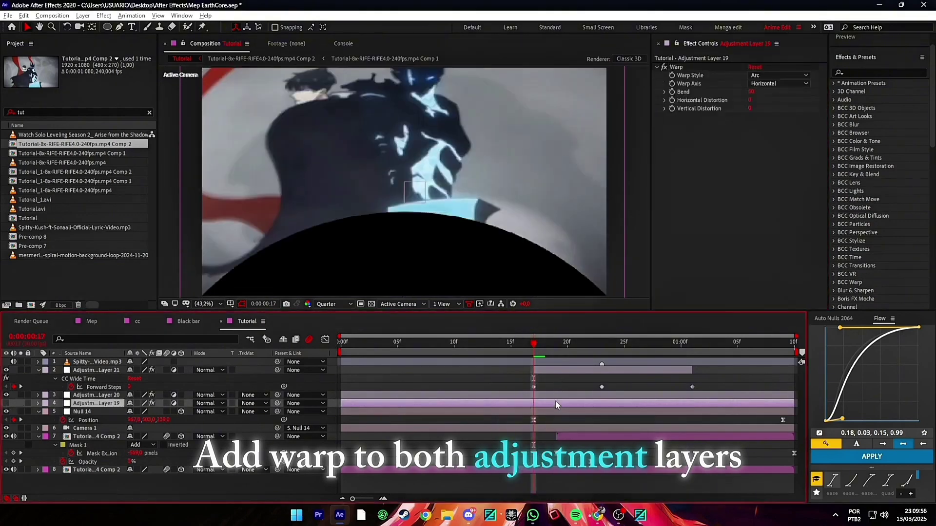
- Set Adjustment Layer 20's Warp Style to FishEye
left_click(548, 395)
key("ctrl+a")
key("u")
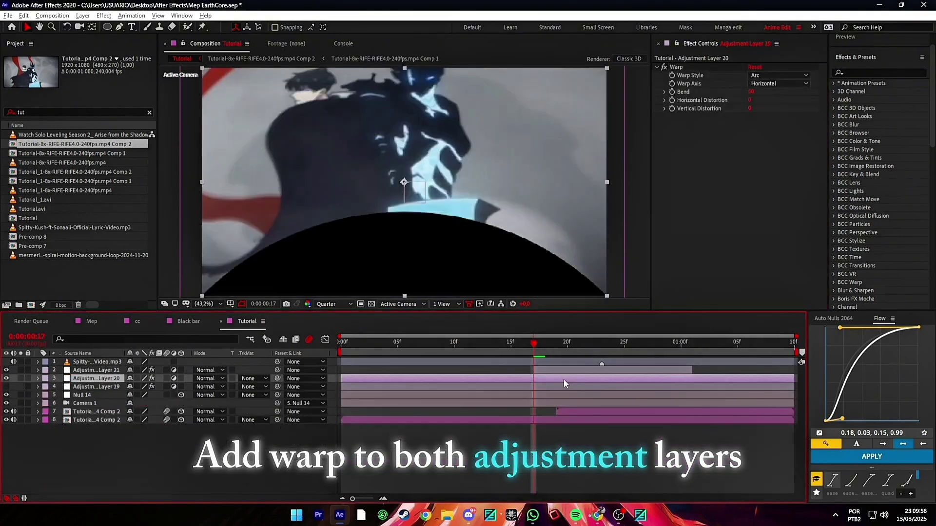
key("ctrl+space")
key("Escape")
left_click(423, 364)
left_click(501, 378)
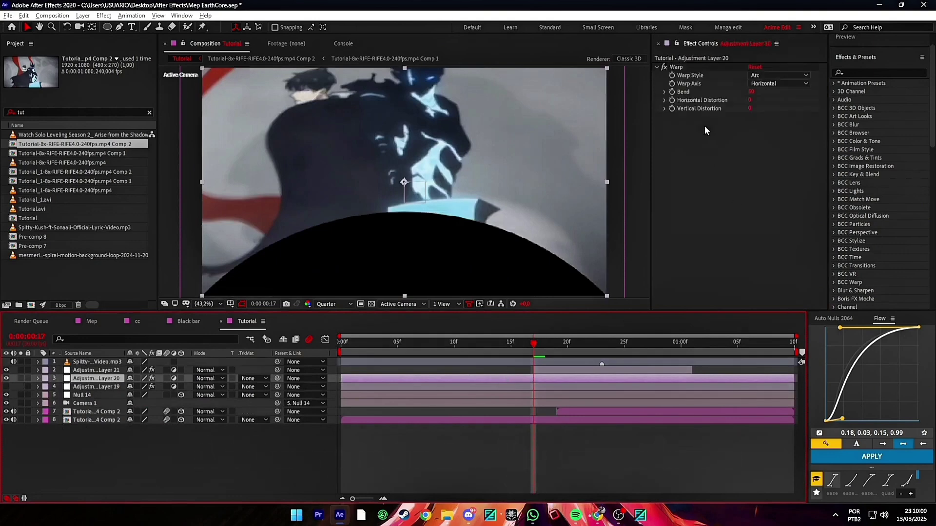
left_click(778, 75)
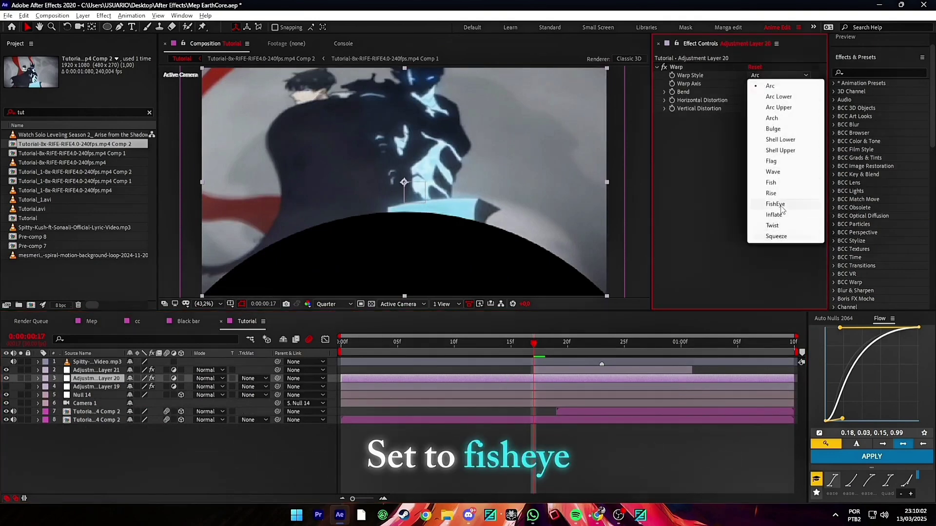
left_click(780, 204)
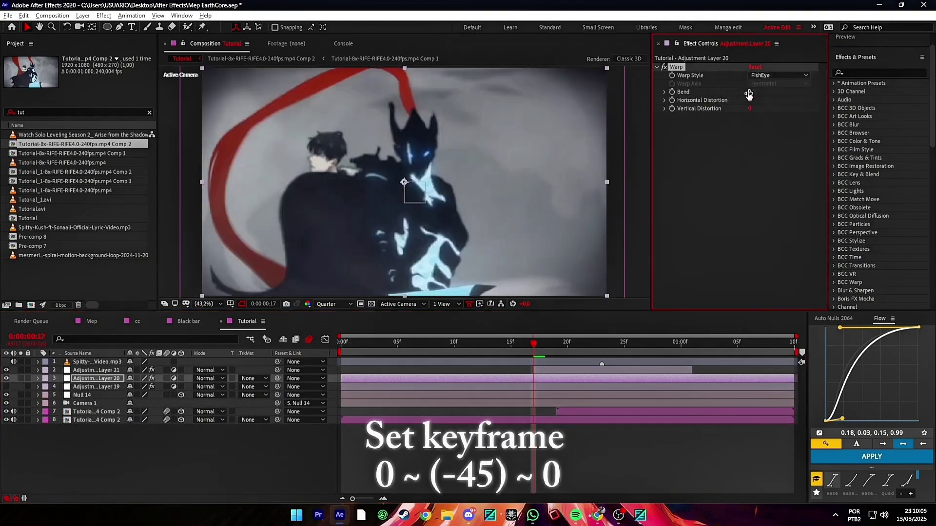
- Keyframe Bend at 0 around 16f and about -45 at 23f
type("0")
key("Return")
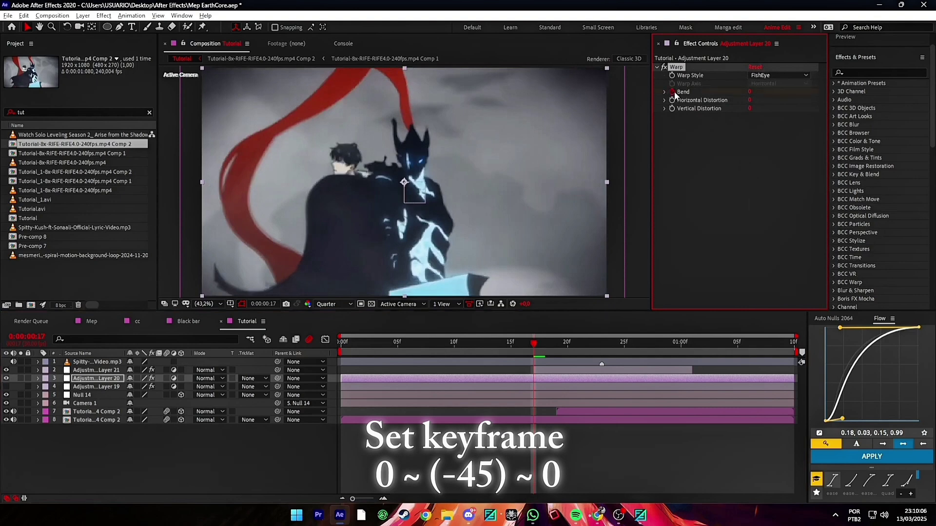
key("u")
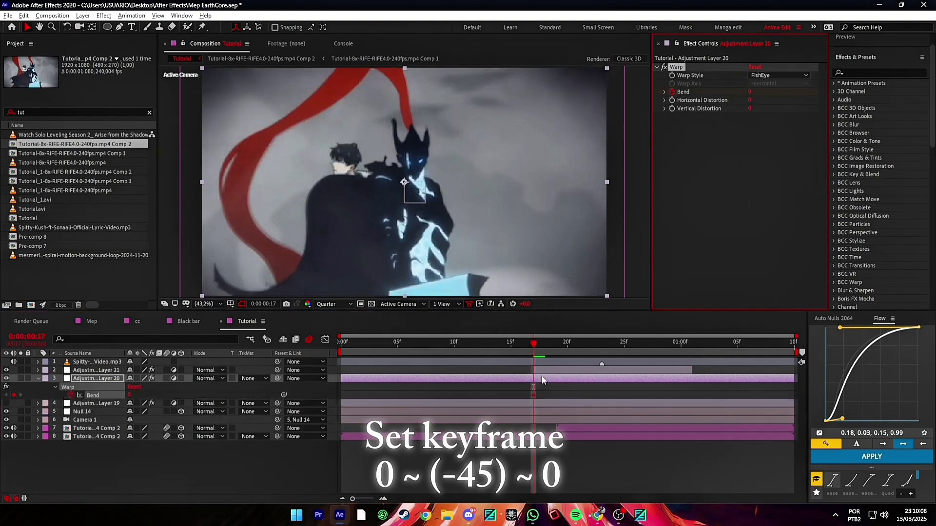
left_click_drag(532, 394, 523, 394)
left_click_drag(540, 356, 601, 350)
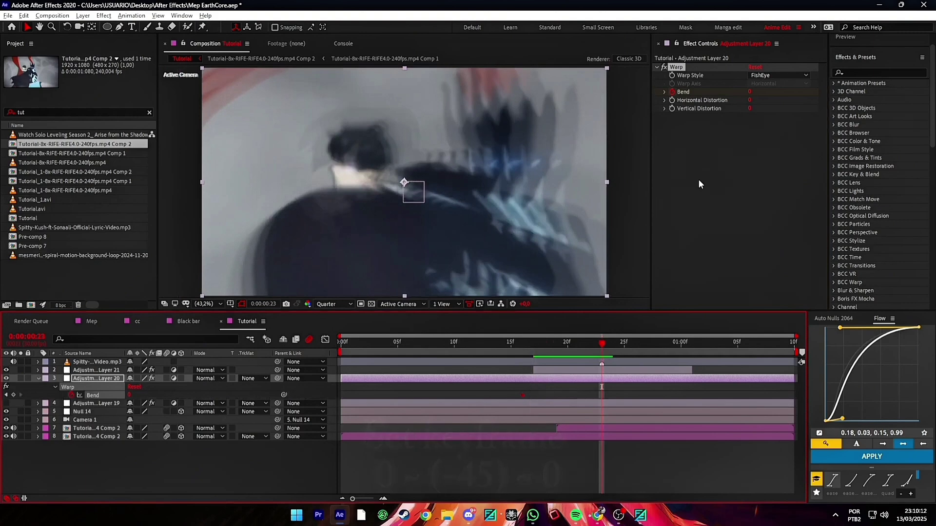
left_click(757, 106)
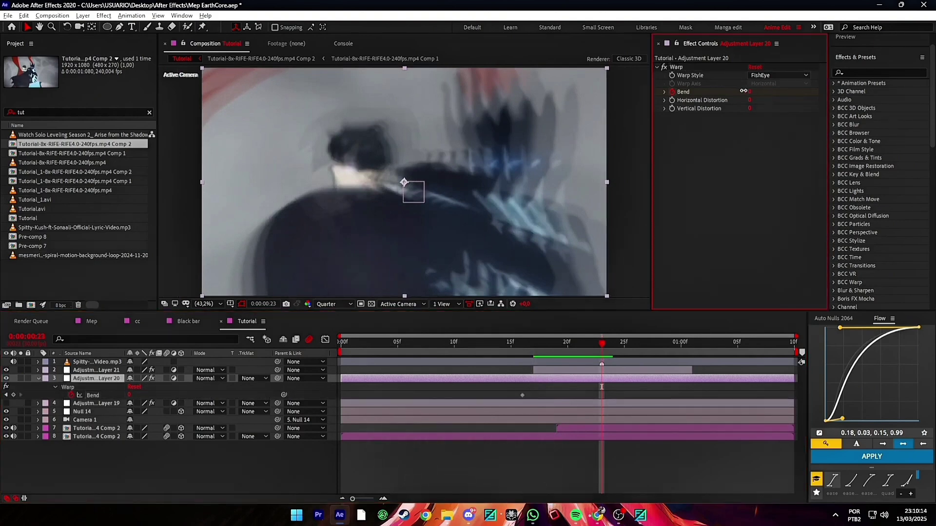
left_click_drag(743, 91, 723, 88)
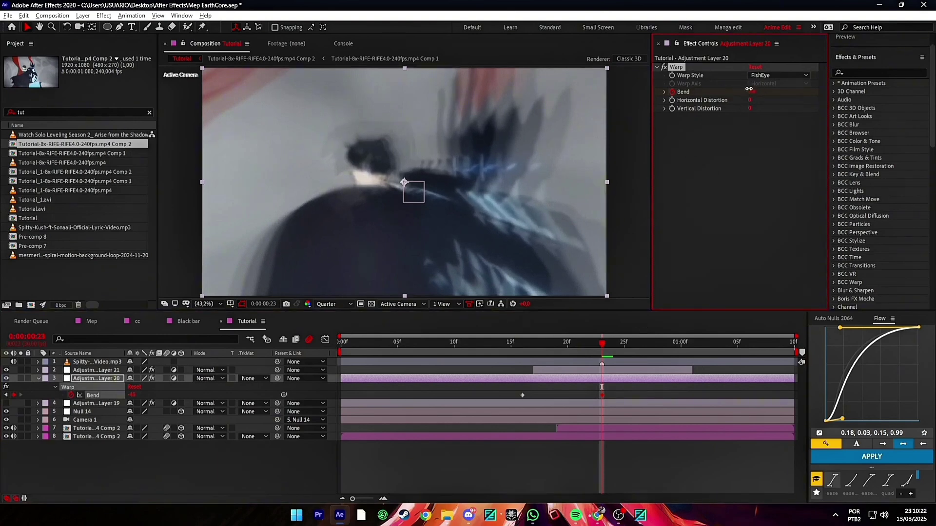
left_click_drag(636, 350, 706, 349)
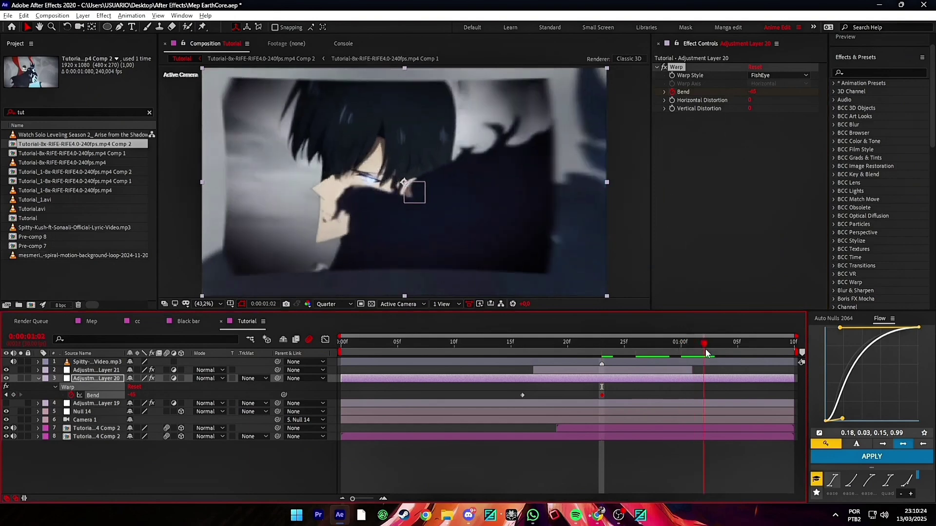
left_click(753, 93)
- Set the final Bend keyframe to 0 at 1:02
type("0")
key("Return")
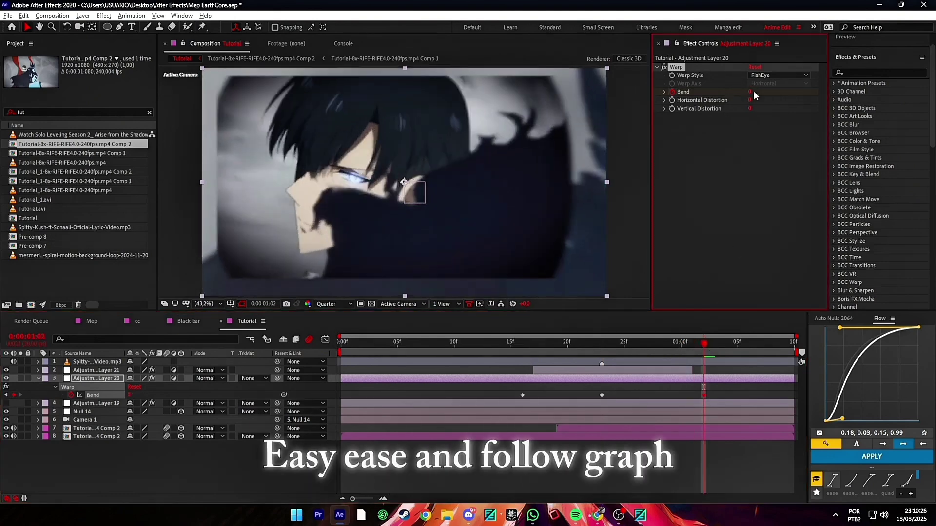
left_click_drag(697, 356, 509, 341)
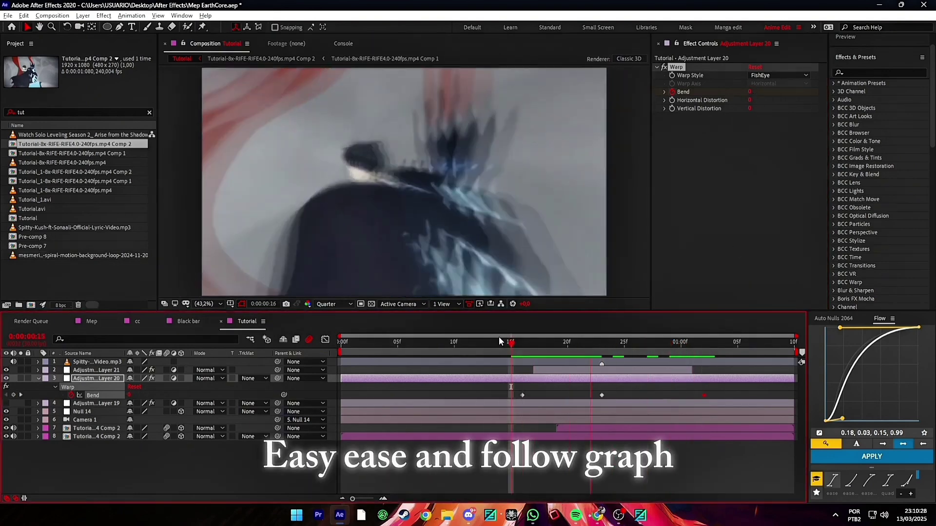
- Shape the Flow curve to 0.58, 0.03, 0.42, 0.96 and apply it to the Bend keyframes
left_click(691, 397)
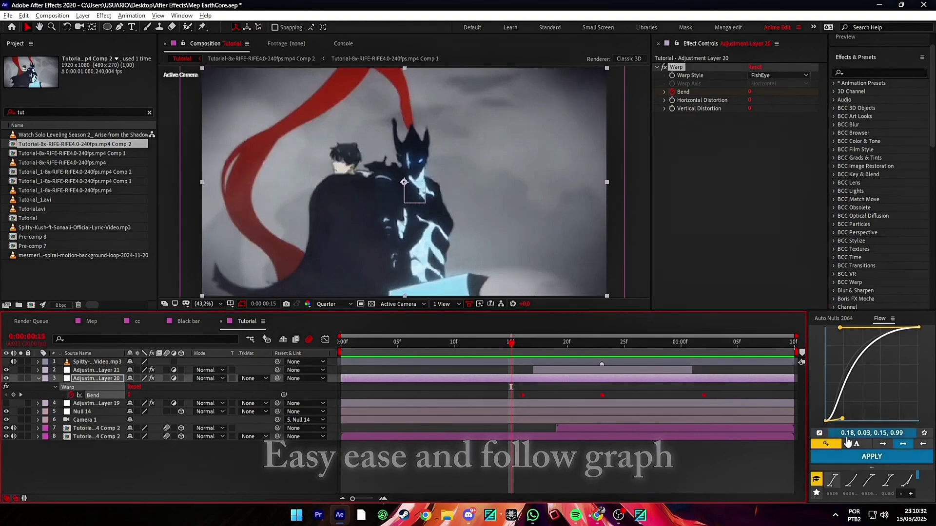
left_click_drag(839, 328, 859, 332)
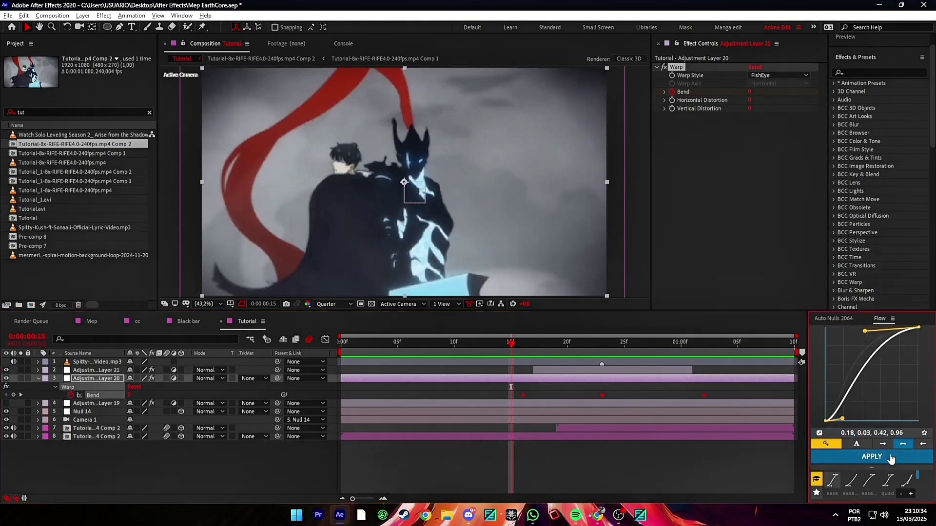
left_click_drag(842, 420, 870, 420)
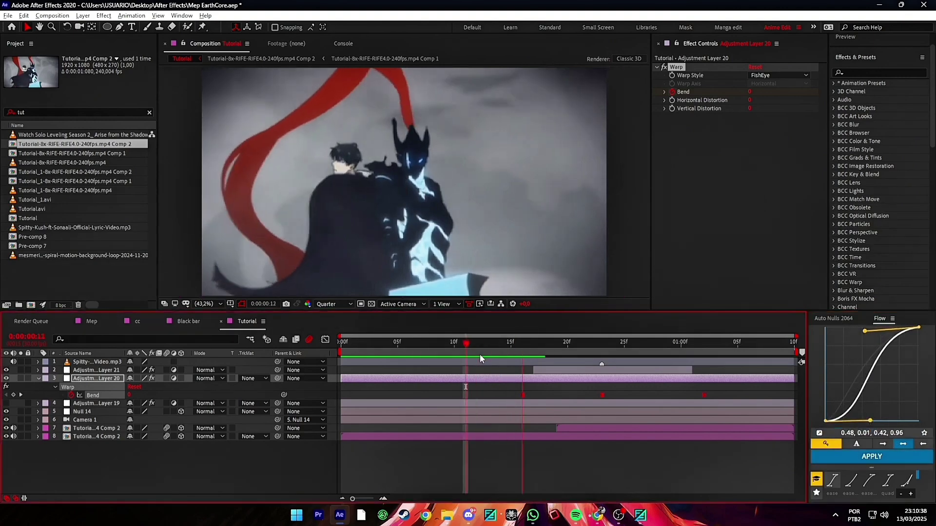
left_click(547, 378)
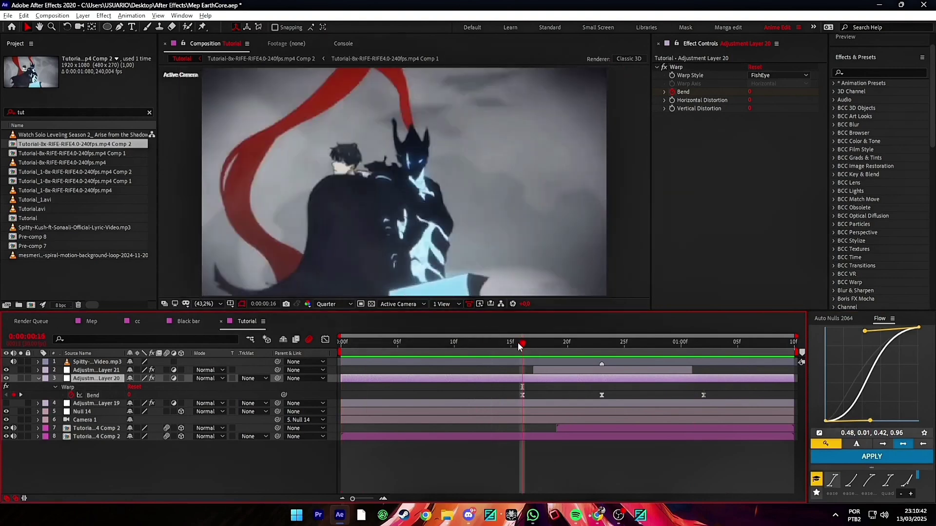
left_click(885, 375)
left_click_drag(870, 422, 881, 420)
left_click(872, 456)
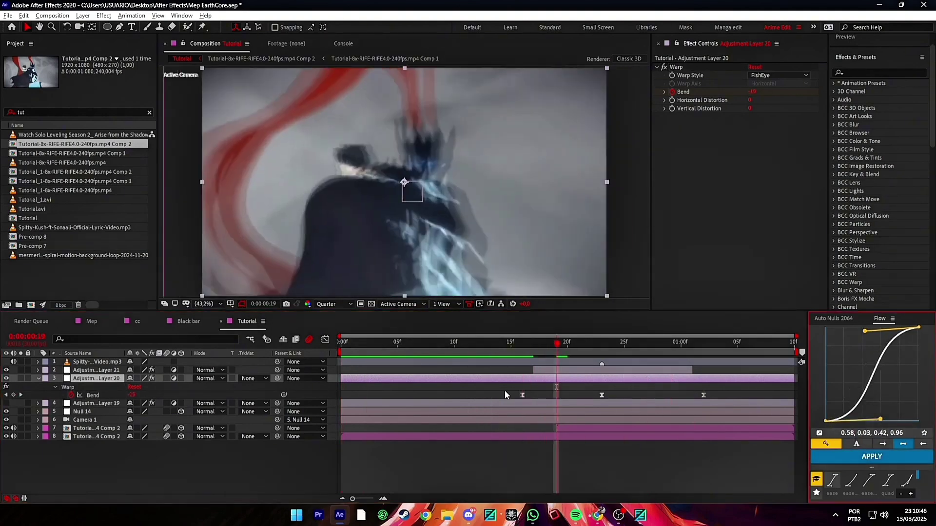
left_click(512, 351)
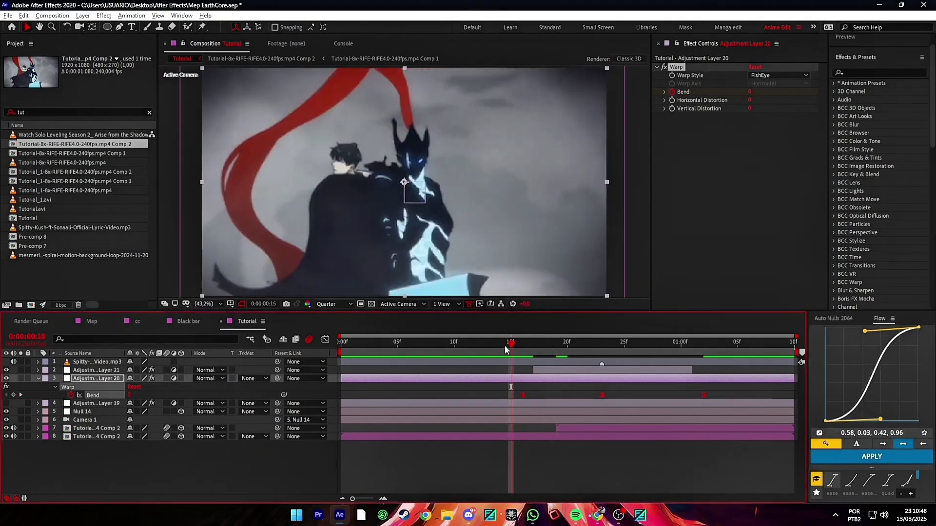
- Make Adjustment Layer 19 visible and switch its Warp Style from Arc to Squeeze
mouse_move(513, 351)
left_mouse_down()
mouse_move(634, 356)
mouse_move(624, 370)
left_mouse_up()
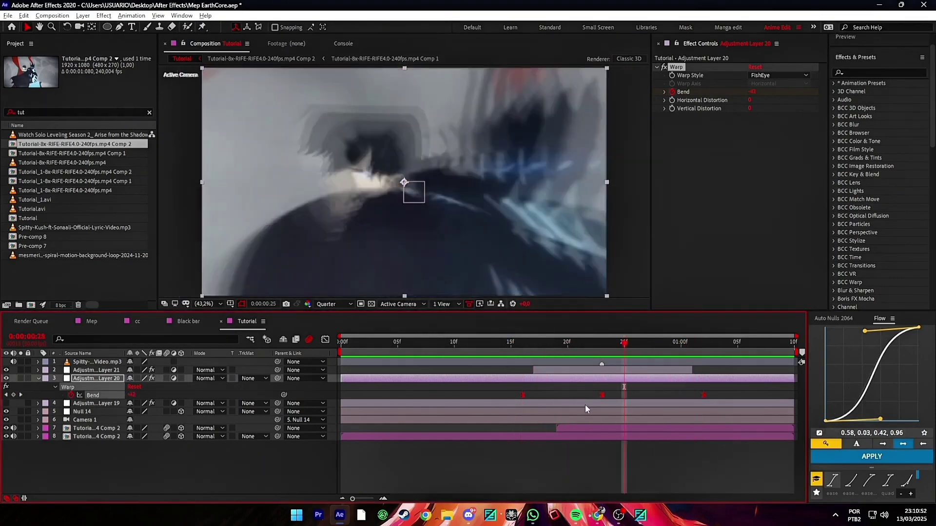
left_click(585, 404)
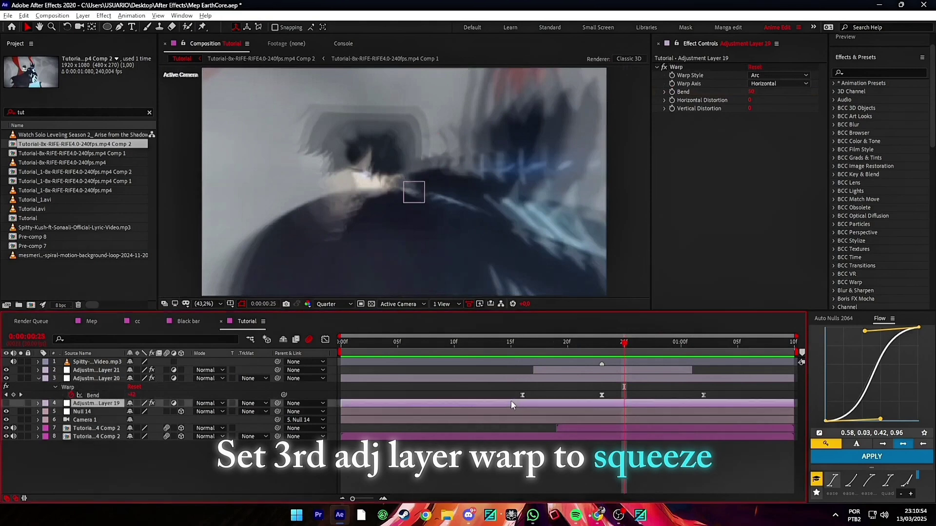
left_click(6, 403)
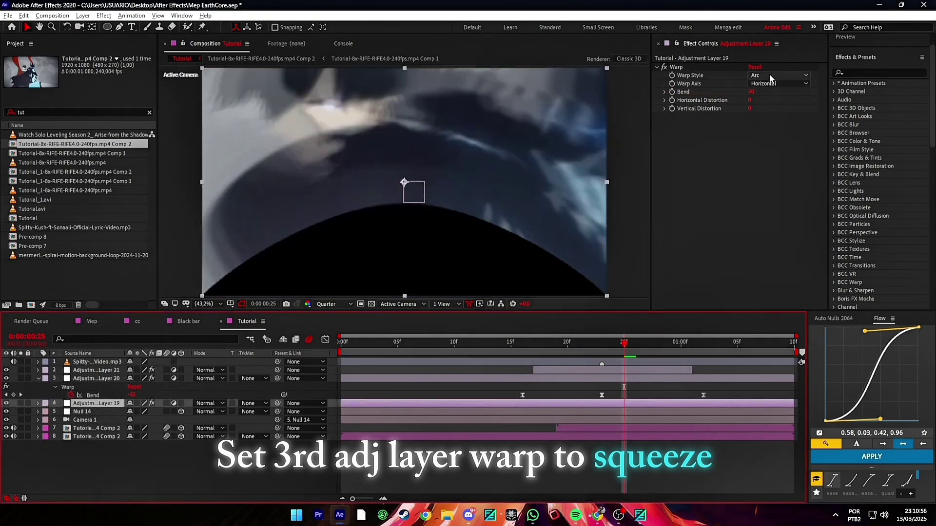
left_click(778, 75)
left_click(776, 236)
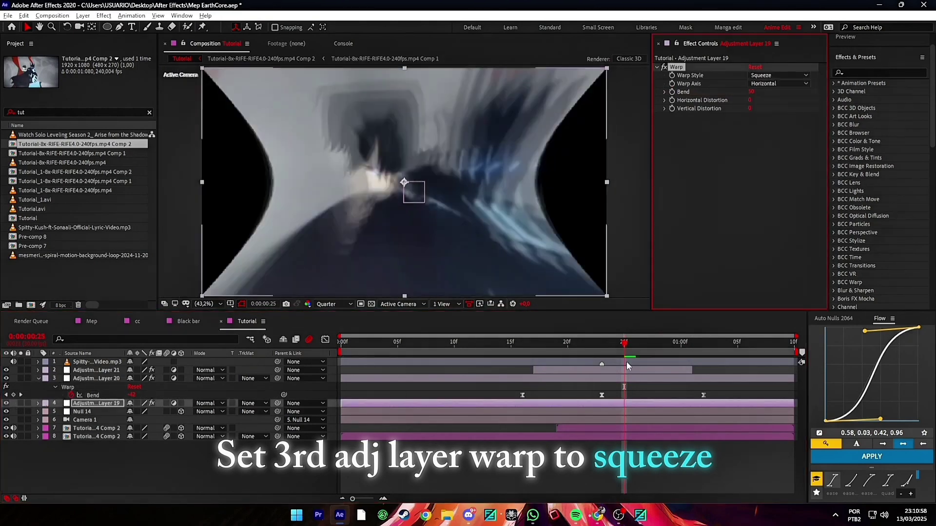
left_click_drag(607, 346, 602, 347)
key("ctrl+space")
- Apply Motion Tile with 130 output width and height and Mirror Edges, then keyframe Warp Bend at 0
type("mo")
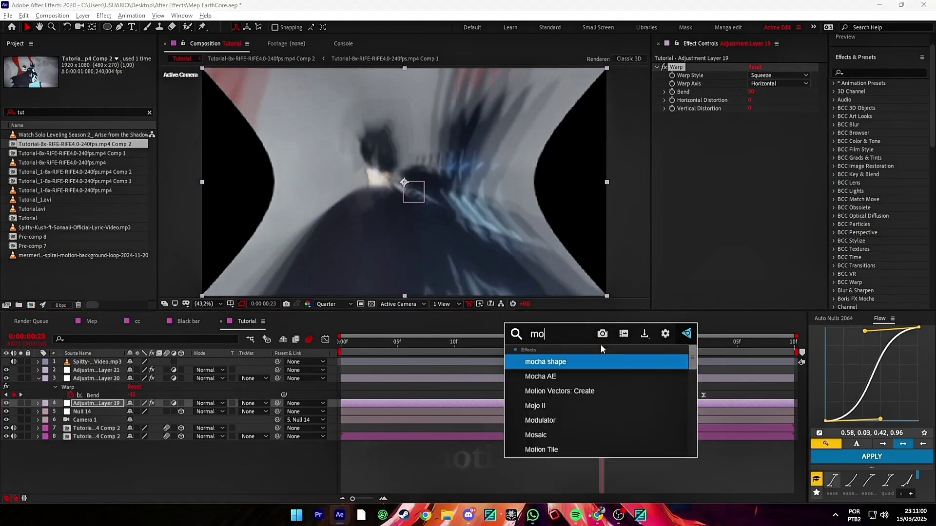
type("tion")
left_click(546, 376)
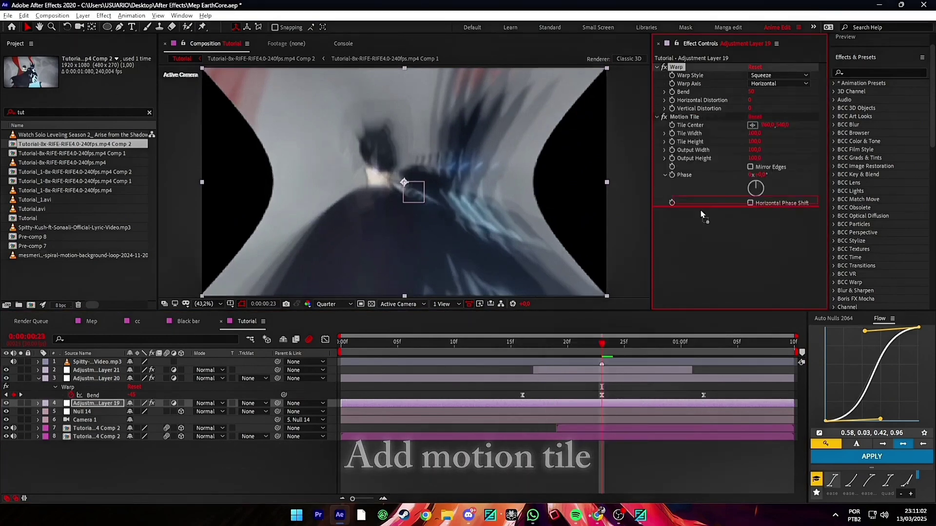
left_click(754, 108)
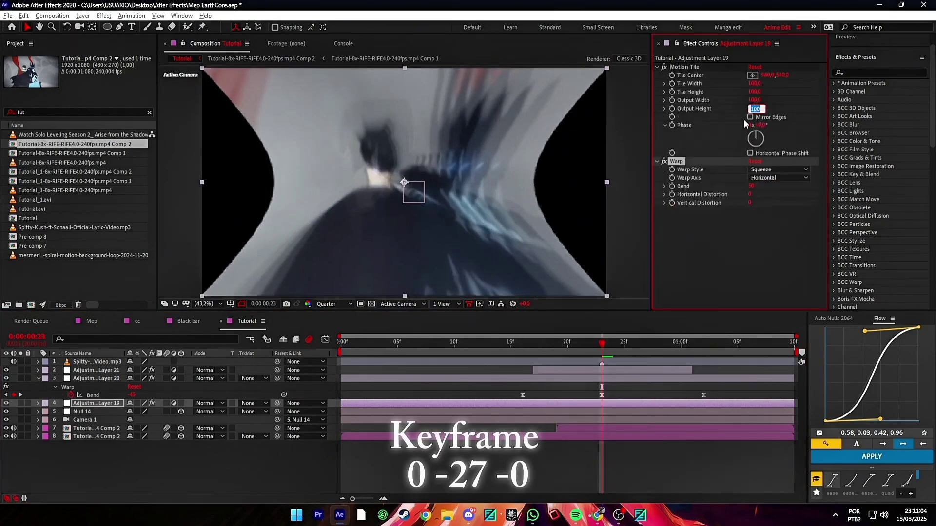
left_click(750, 118)
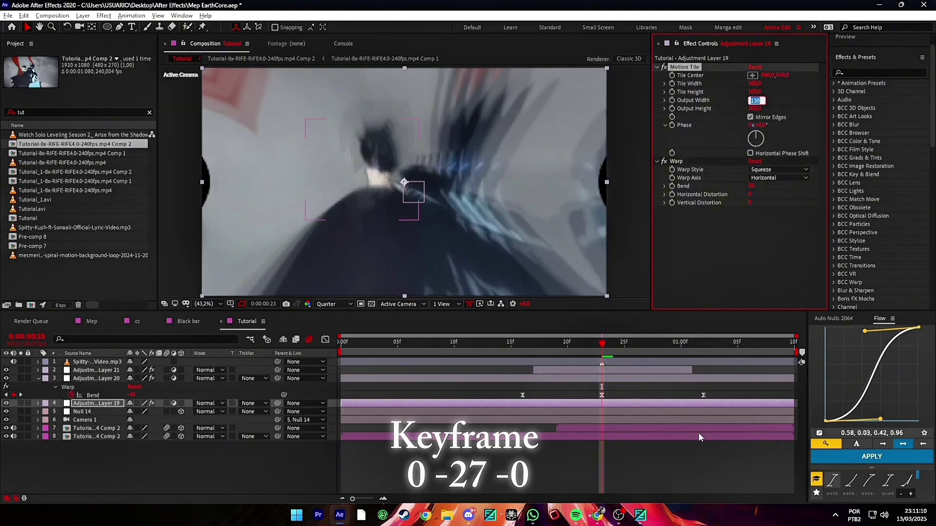
left_click(621, 393)
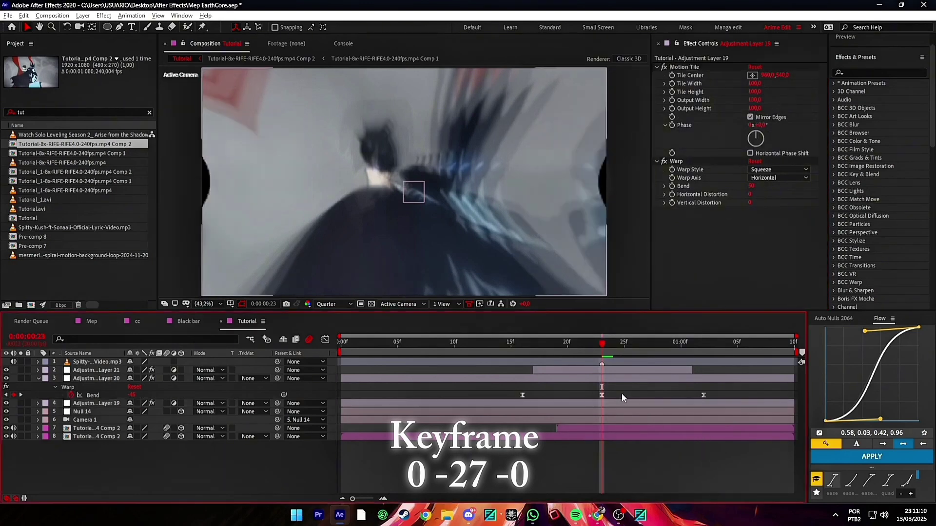
left_click(749, 195)
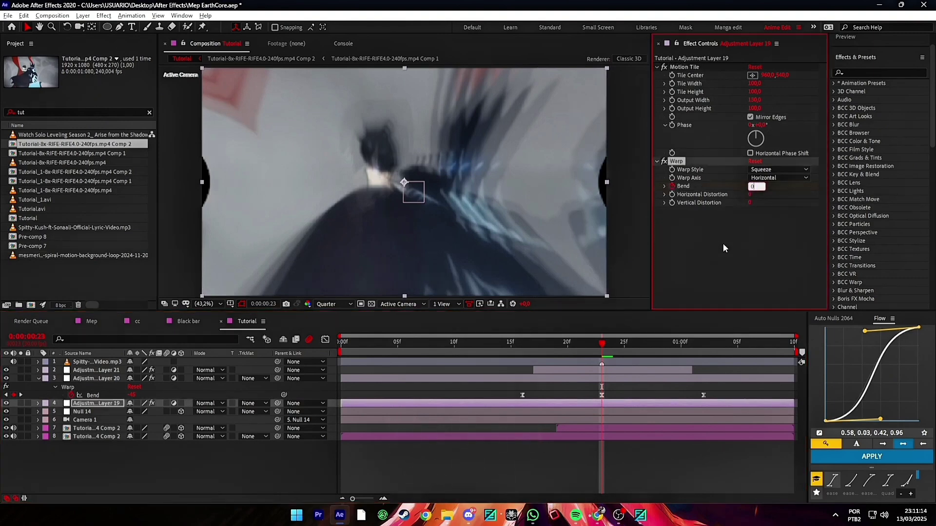
left_click(592, 404)
- Animate the Squeeze Bend up to about 25 and back down to 0 at 1:01
key("u")
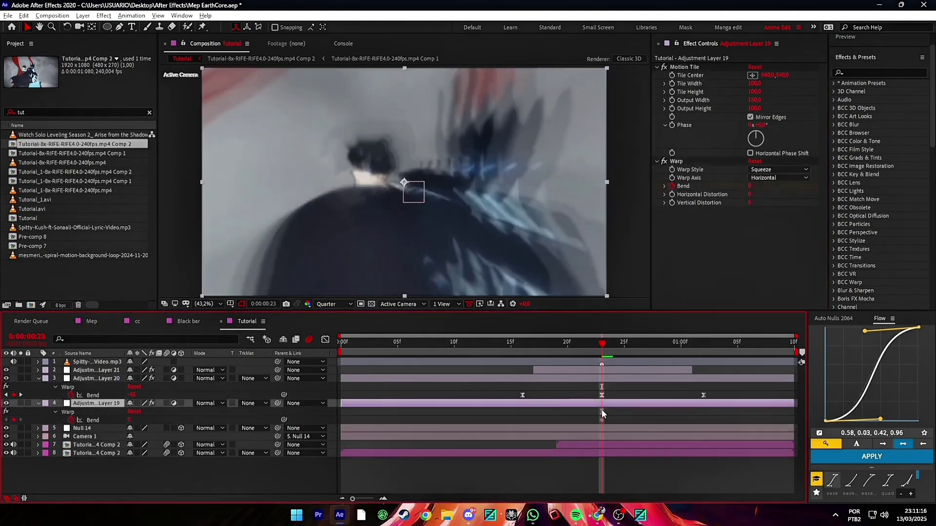
left_click(602, 415)
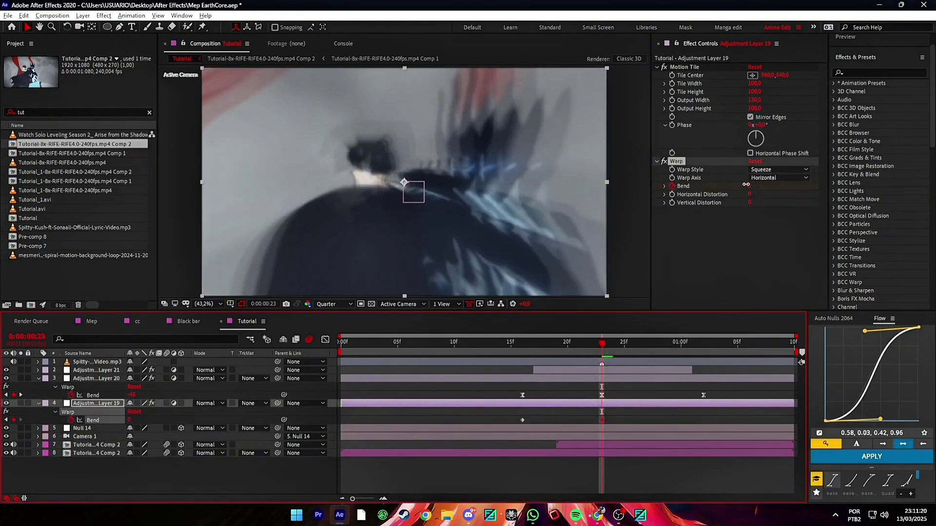
left_click_drag(746, 184, 764, 186)
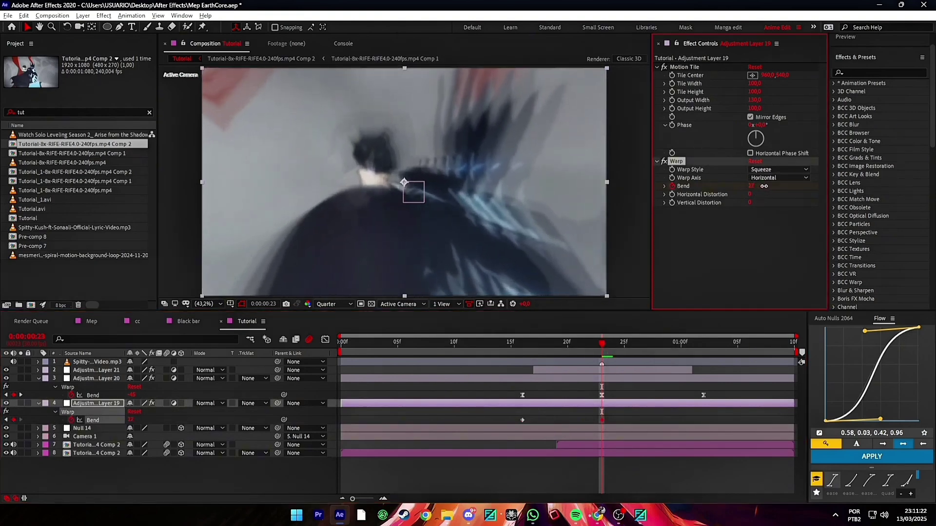
left_click_drag(764, 186, 763, 186)
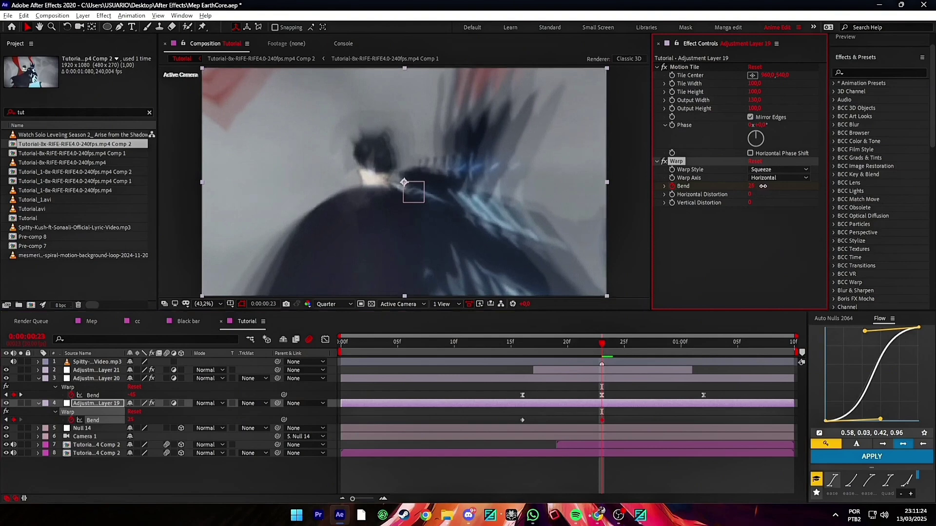
left_click_drag(610, 349, 709, 353)
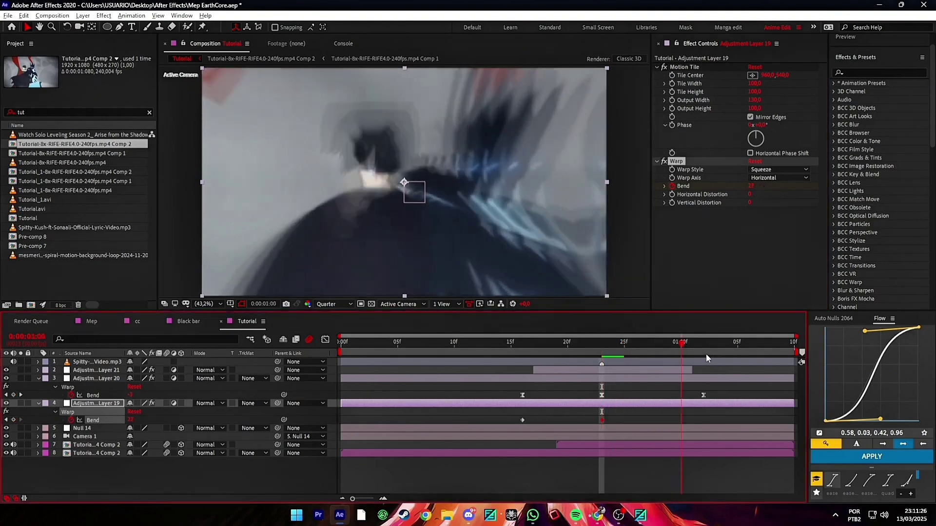
left_click(695, 353)
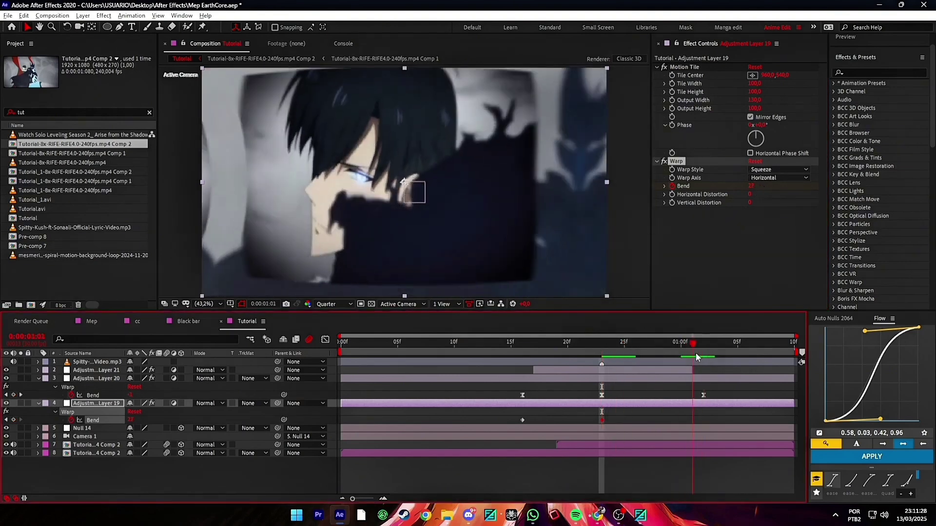
left_click(753, 186)
type("0")
key("Return")
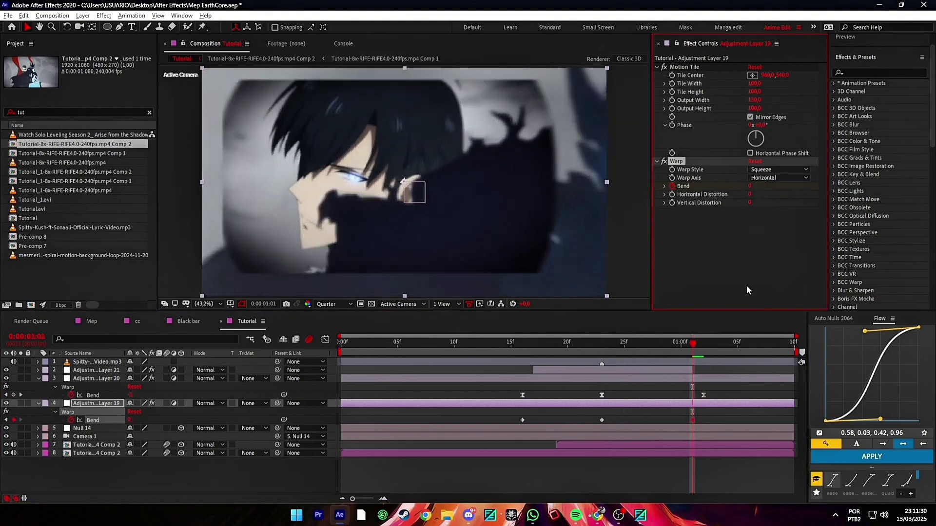
- Cut Adjustment Layers 19 and 20 to end at 1:02 and trim their in-points to frame 16
key("ctrl+shift+d")
key("ctrl+z")
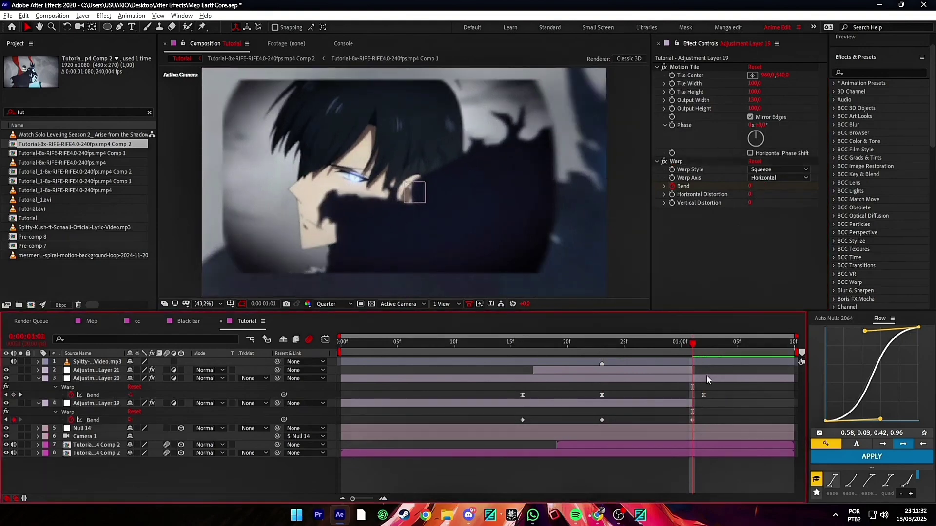
left_click(706, 376)
left_click(704, 352)
key("ctrl+shift+d")
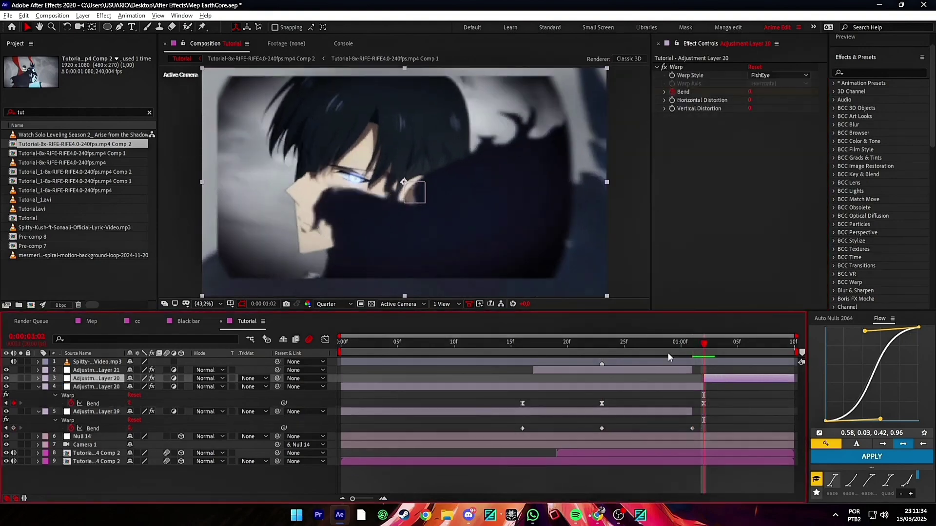
key("Delete")
left_click(523, 343)
left_click(528, 376)
left_click(530, 404, "shift")
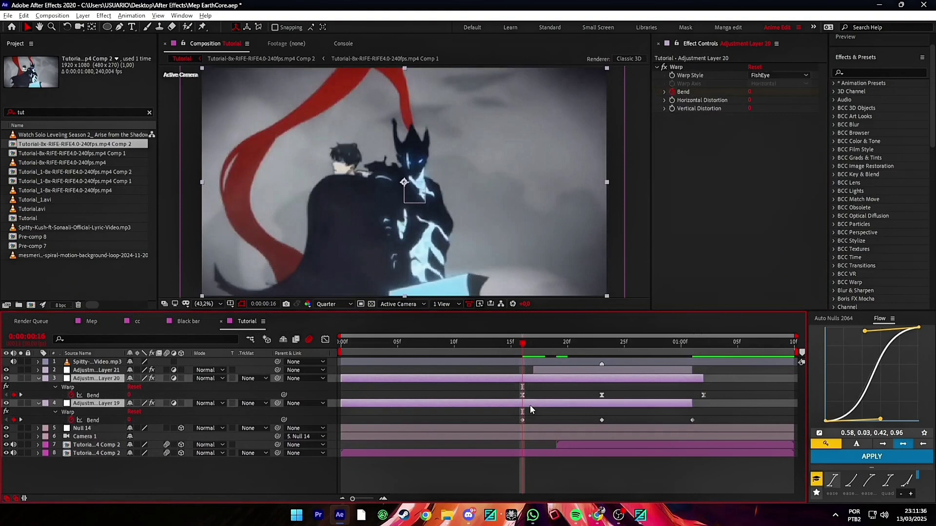
key("alt+bracketleft")
left_click(79, 257)
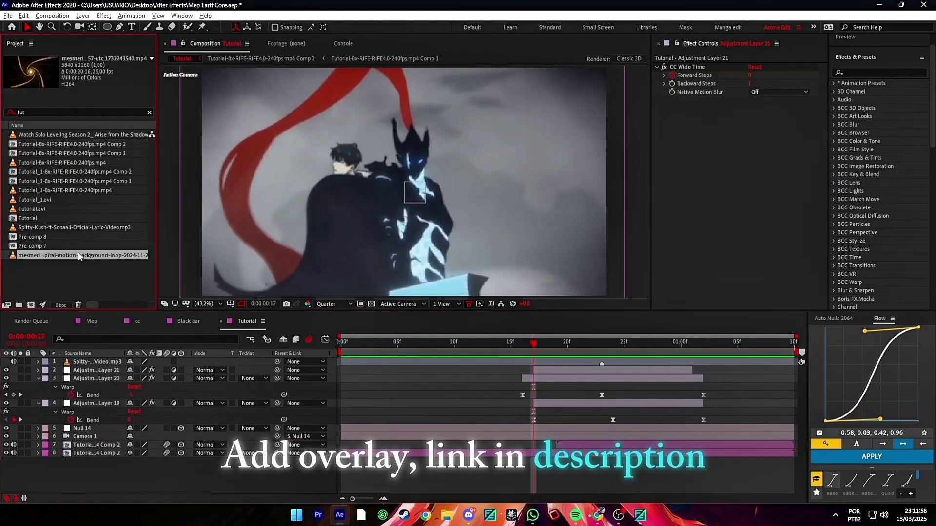
- Add the spiral clip at frame 16 and extend Adjustment Layer 21 and its last Forward Steps keyframe
mouse_move(54, 260)
left_mouse_down()
mouse_move(552, 373)
mouse_move(543, 368)
left_mouse_up()
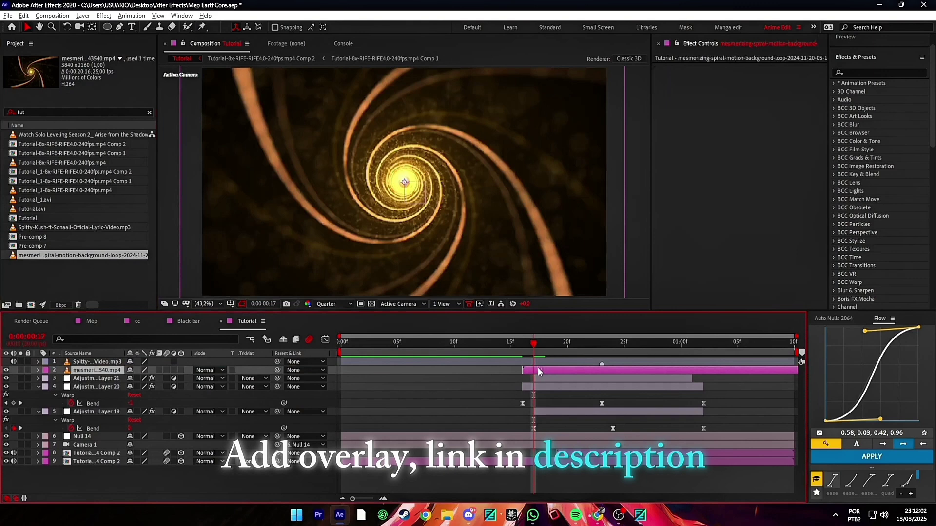
key("Page_Up")
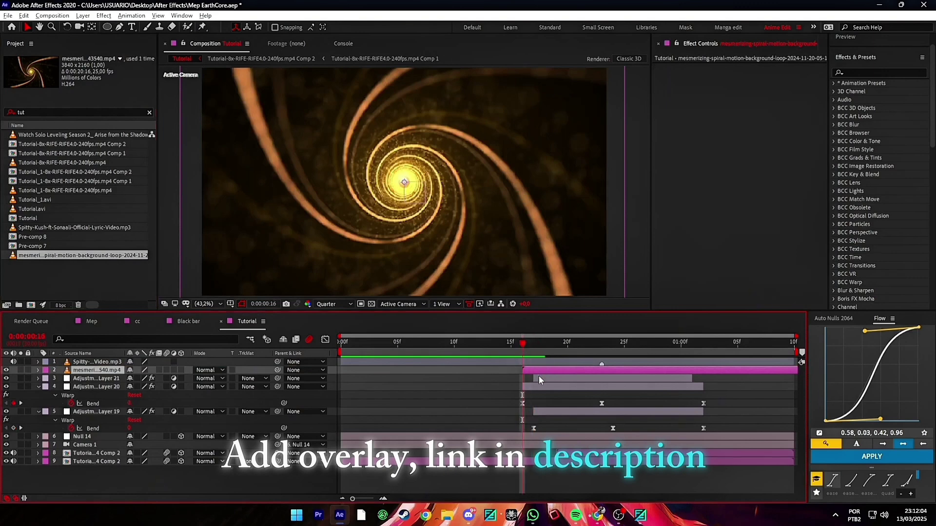
left_click(538, 378)
key("u")
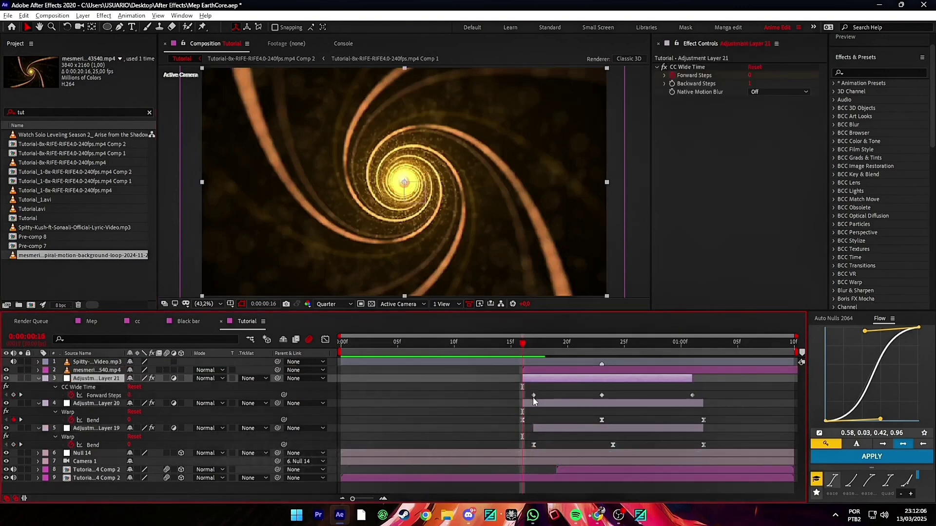
left_click(525, 395)
mouse_move(692, 377)
left_mouse_down()
mouse_move(703, 378)
mouse_move(704, 395)
left_mouse_up()
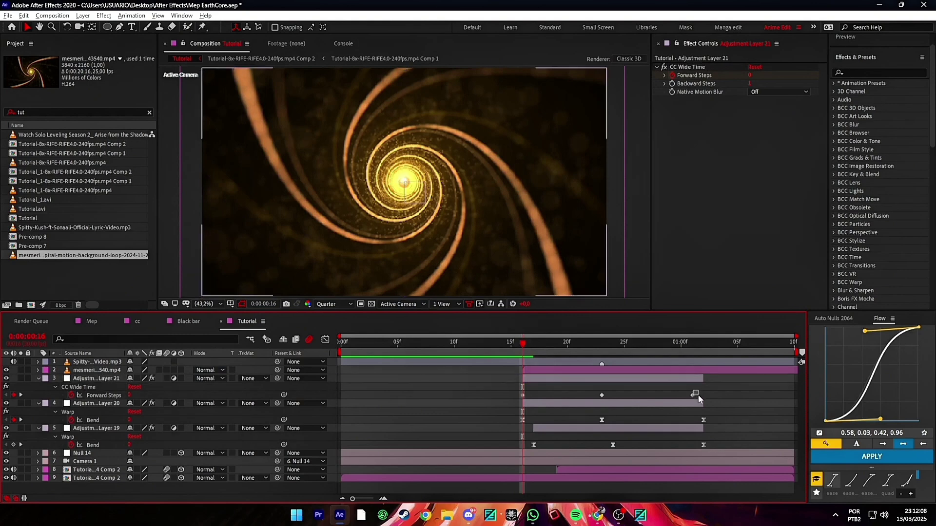
left_click(536, 369)
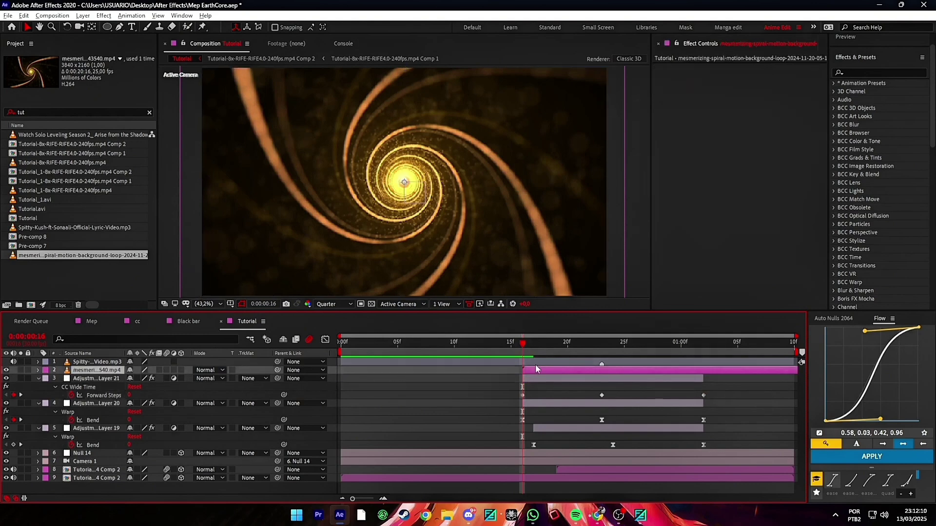
mouse_move(522, 343)
left_mouse_down()
mouse_move(533, 347)
mouse_move(520, 351)
left_mouse_up()
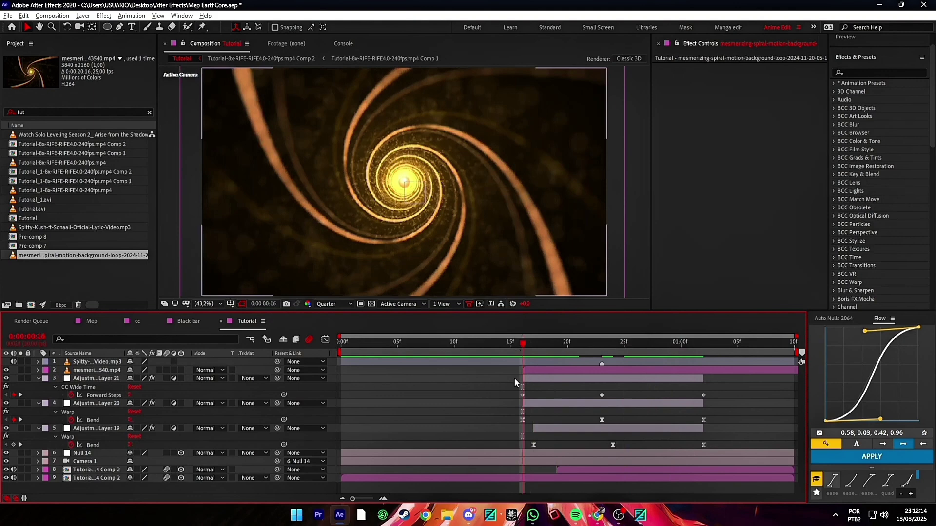
left_click(527, 370)
- Draw an elliptical mask around the spiral centre, invert it, and increase its Mask Feather
key("q")
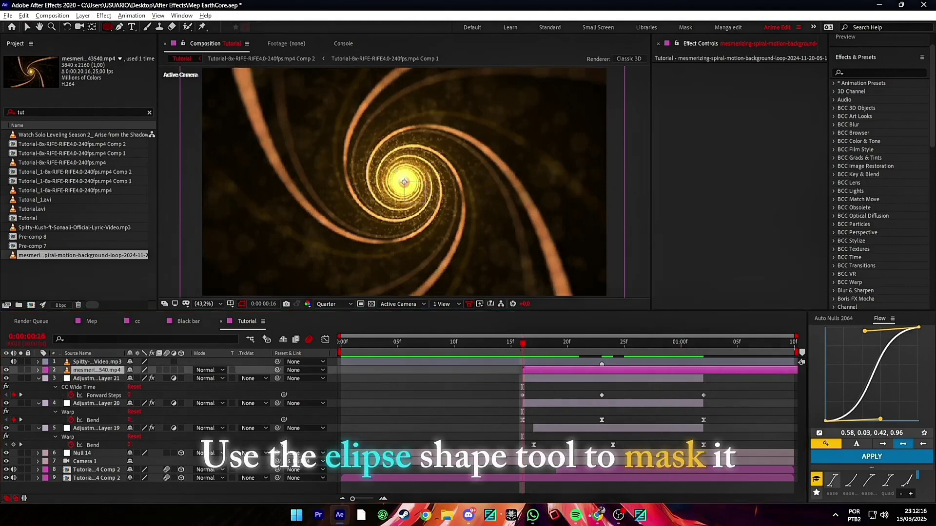
left_click_drag(404, 183, 419, 197)
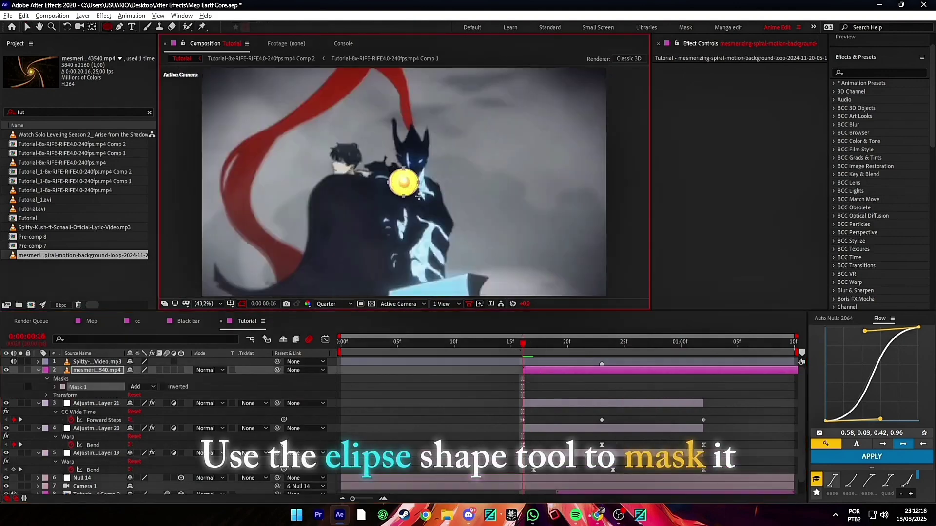
key("v")
left_click(496, 407)
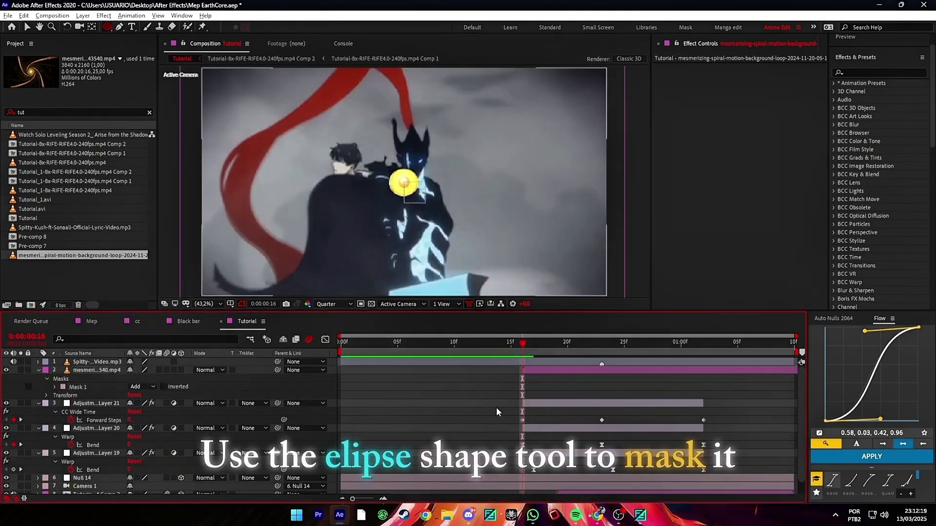
left_click(164, 387)
key("m")
key("m")
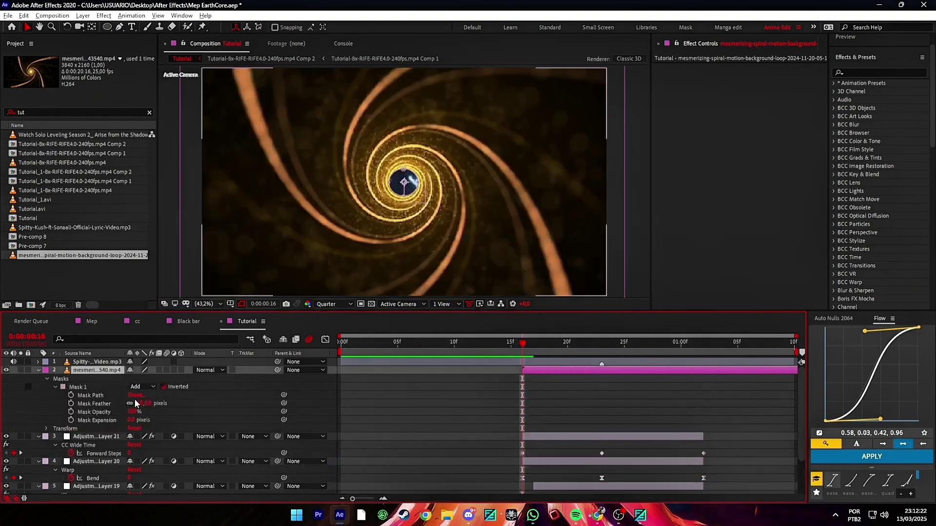
mouse_move(148, 395)
left_mouse_down()
mouse_move(177, 395)
mouse_move(146, 412)
mouse_move(168, 395)
left_mouse_up()
- Scale the spiral layer up to about 198%
left_click(539, 375)
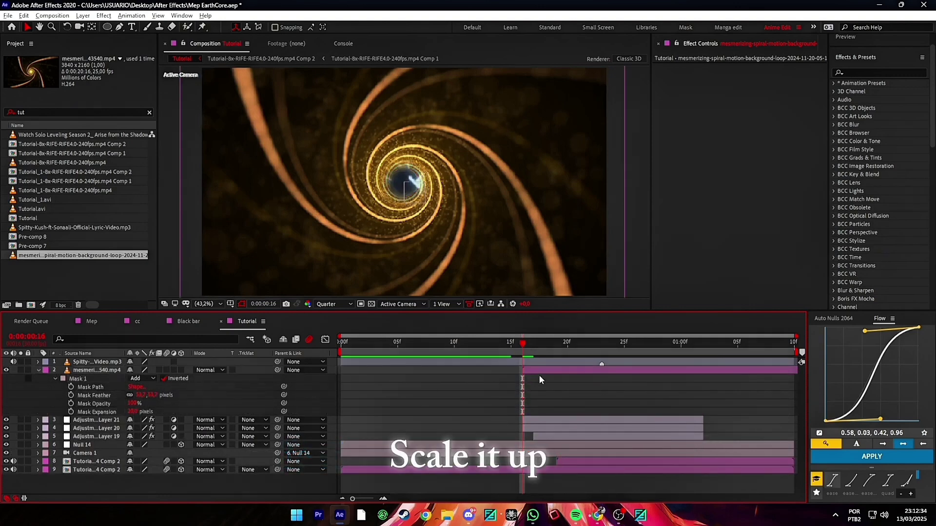
left_click(545, 371)
key("s")
left_click_drag(155, 378, 211, 379)
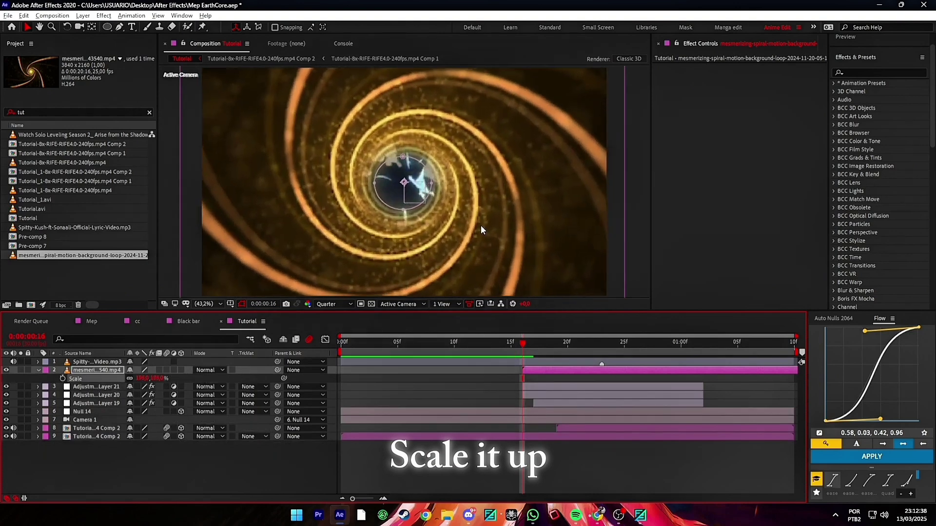
left_click_drag(481, 211, 461, 200)
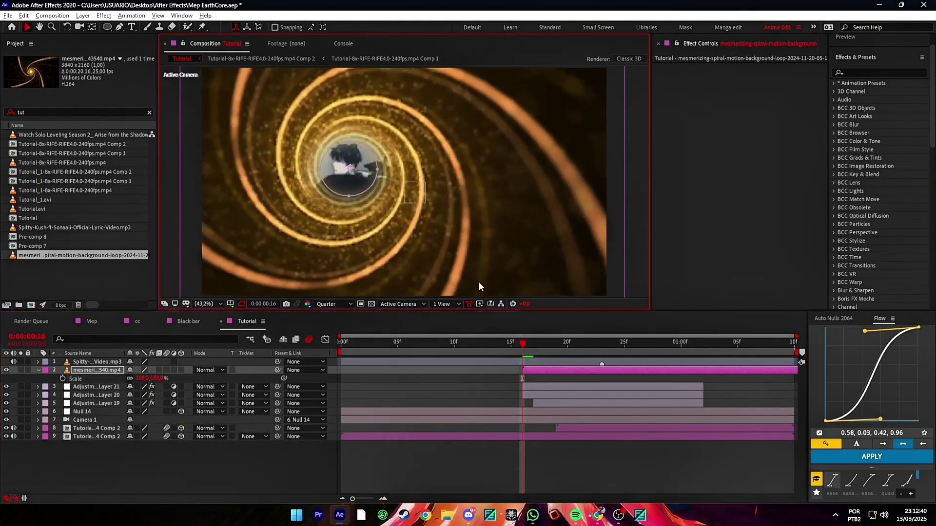
- Set the spiral's blend mode to Screen and preview it from frame 11 to 20
left_click(483, 406)
left_click(528, 373)
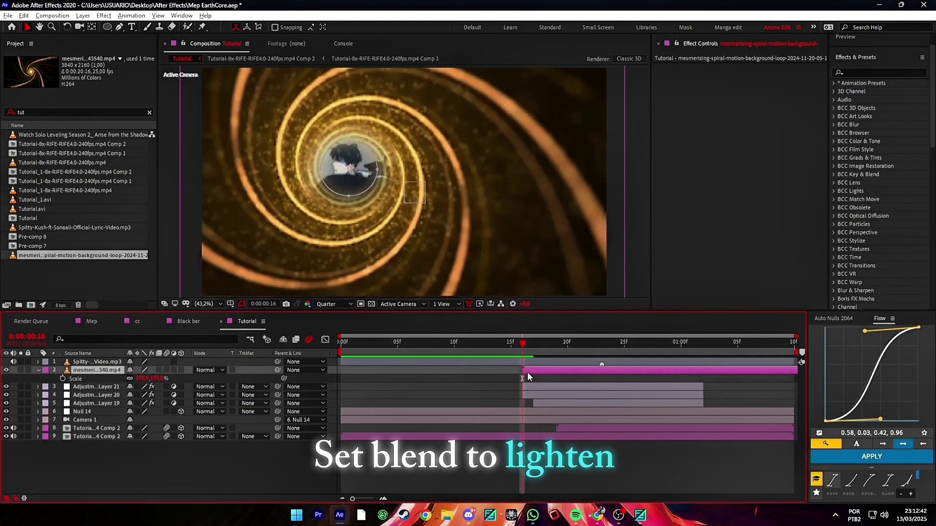
left_click(214, 370)
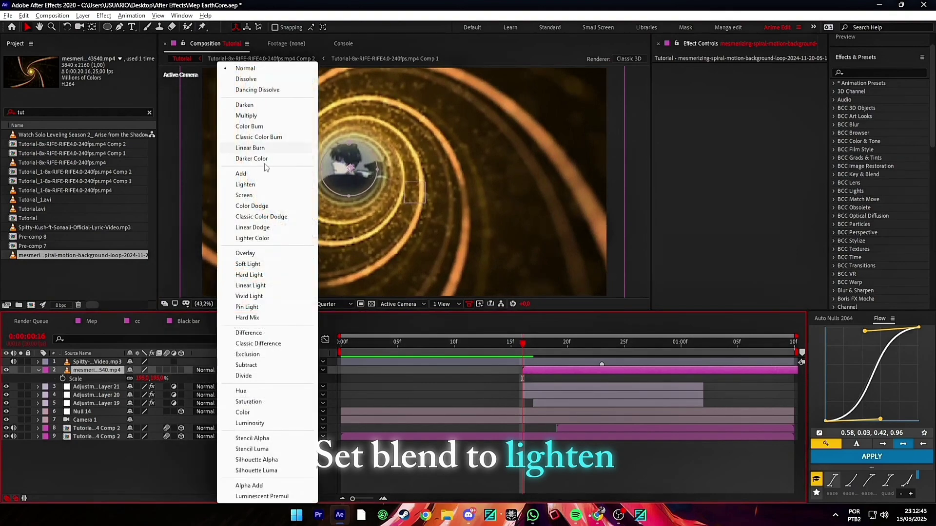
left_click(248, 184)
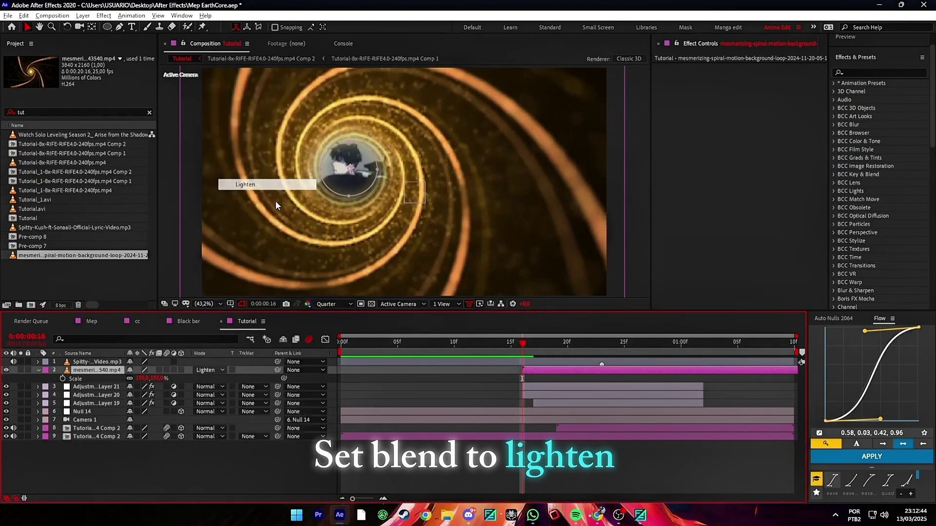
left_click(204, 370)
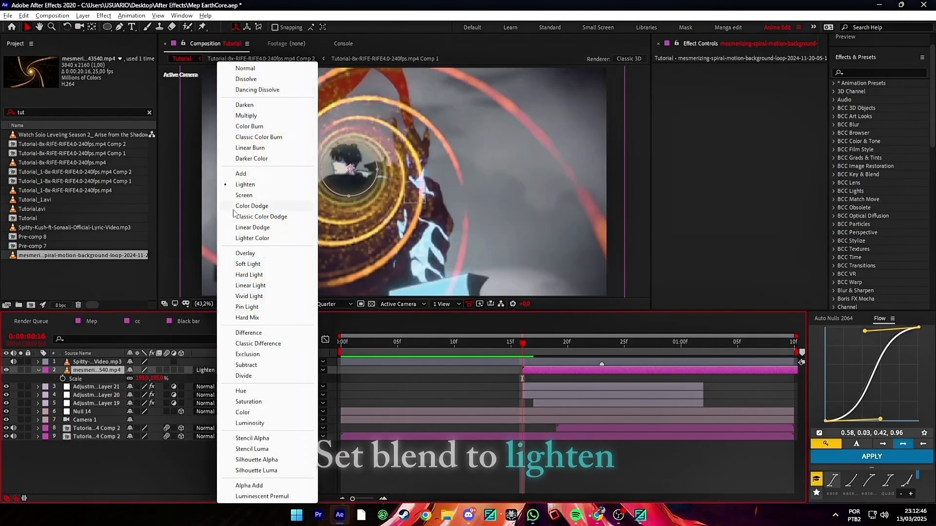
left_click(239, 194)
left_click(466, 343)
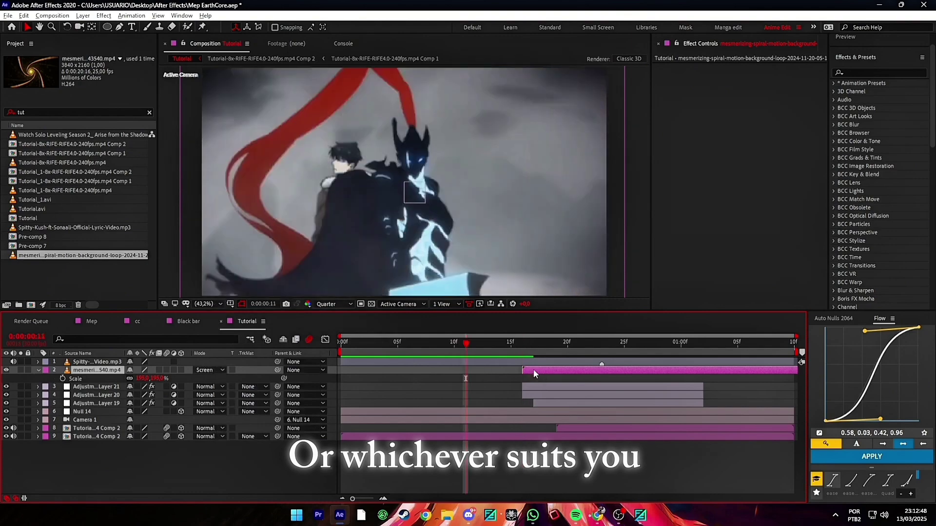
left_click_drag(494, 343, 568, 343)
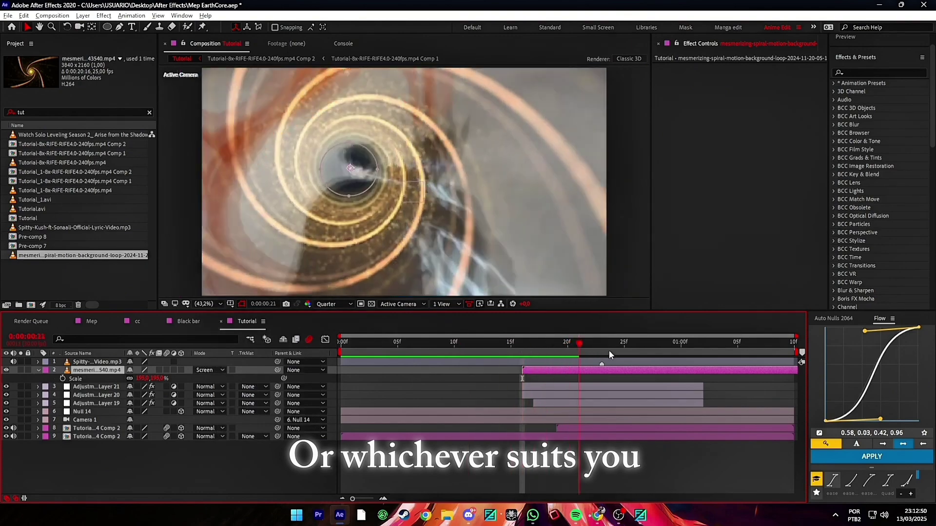
- Enable Time Remap on the spiral and set its remapped time to about 7 seconds
mouse_move(510, 352)
left_mouse_down()
mouse_move(579, 349)
mouse_move(533, 343)
mouse_move(703, 347)
left_mouse_up()
key("ctrl+alt+t")
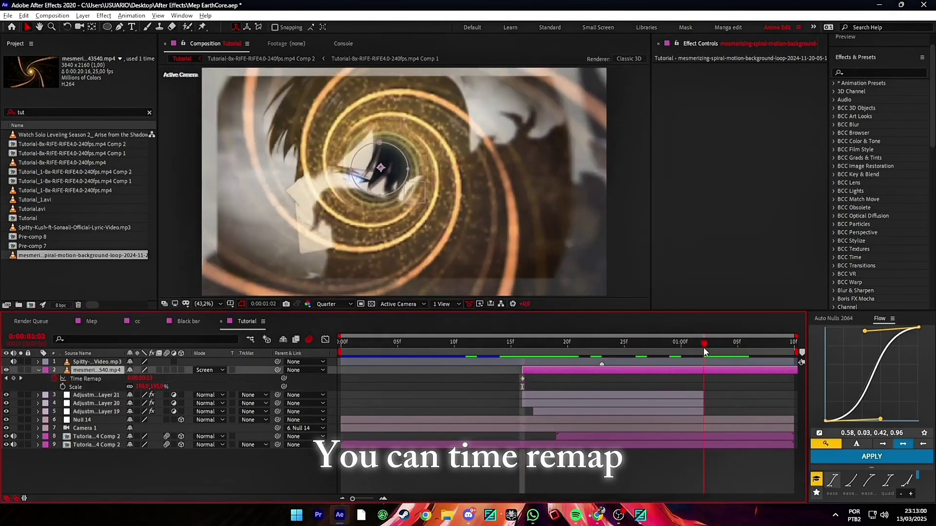
left_click_drag(139, 378, 217, 375)
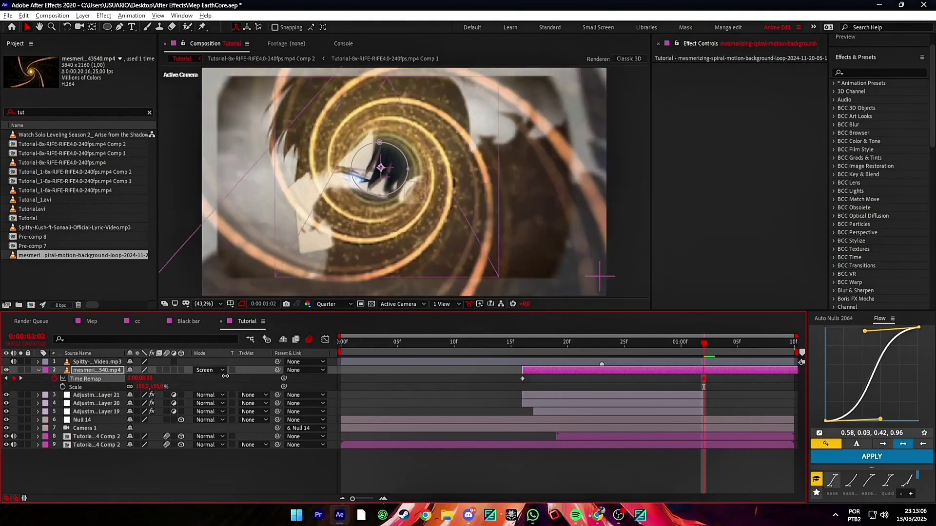
left_click_drag(225, 376, 210, 374)
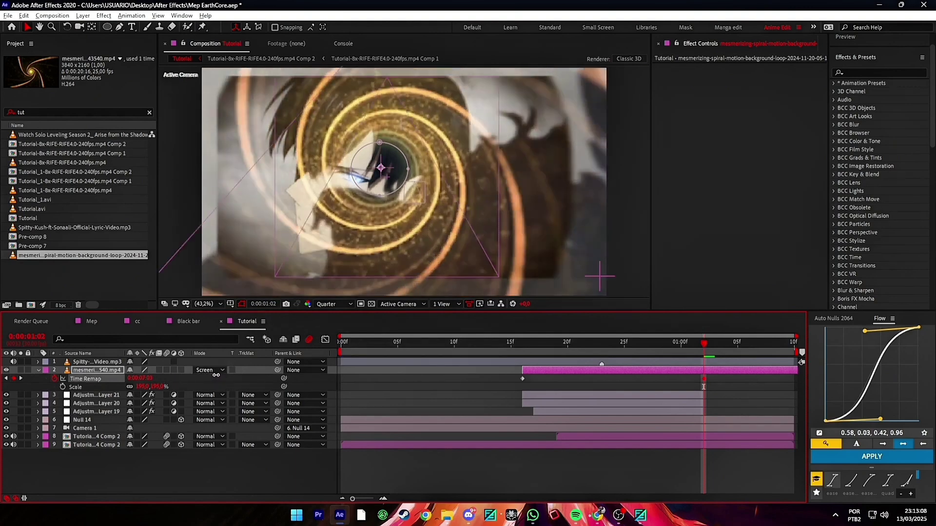
- Cut the spiral layer to end around 1:02 and reduce its scale slightly
left_click(289, 387)
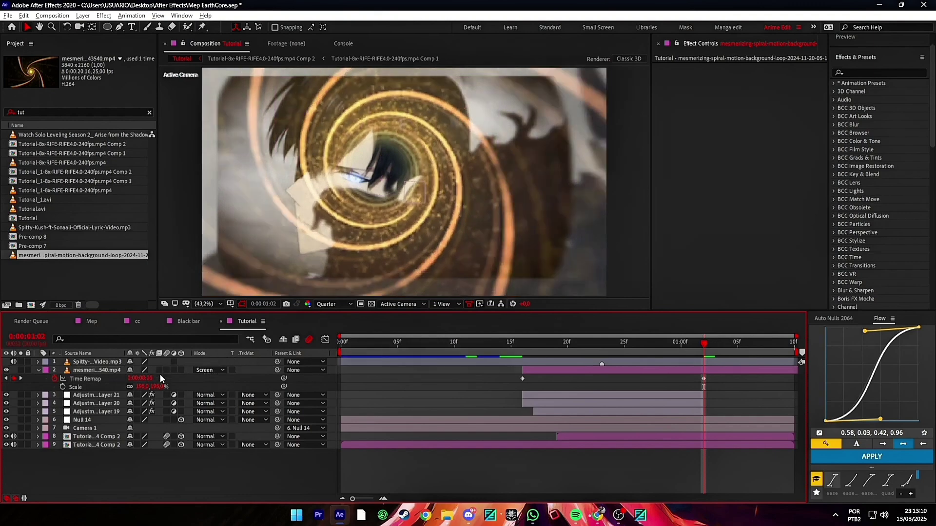
left_click(724, 370)
key("ctrl+shift+d")
key("Delete")
left_click(641, 369)
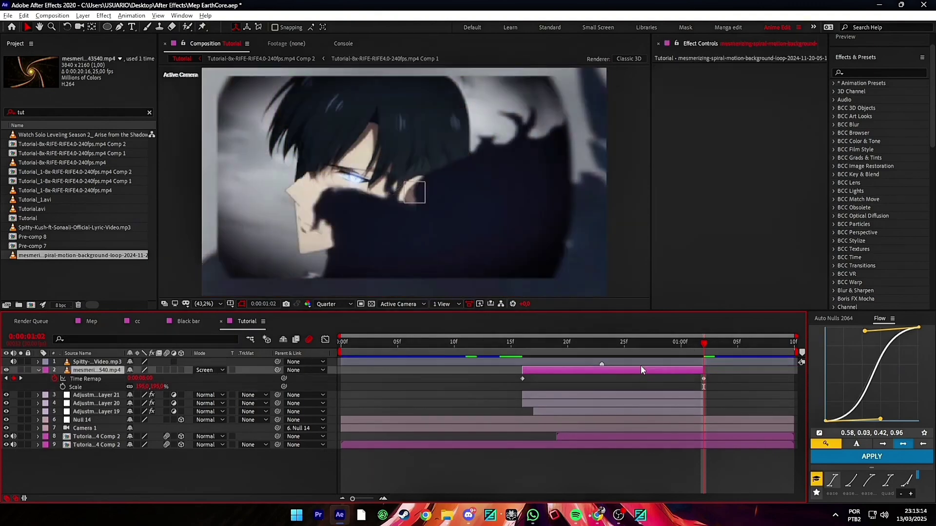
left_click_drag(646, 342, 590, 341)
key("s")
mouse_move(155, 379)
left_mouse_down()
mouse_move(203, 381)
mouse_move(174, 386)
left_mouse_up()
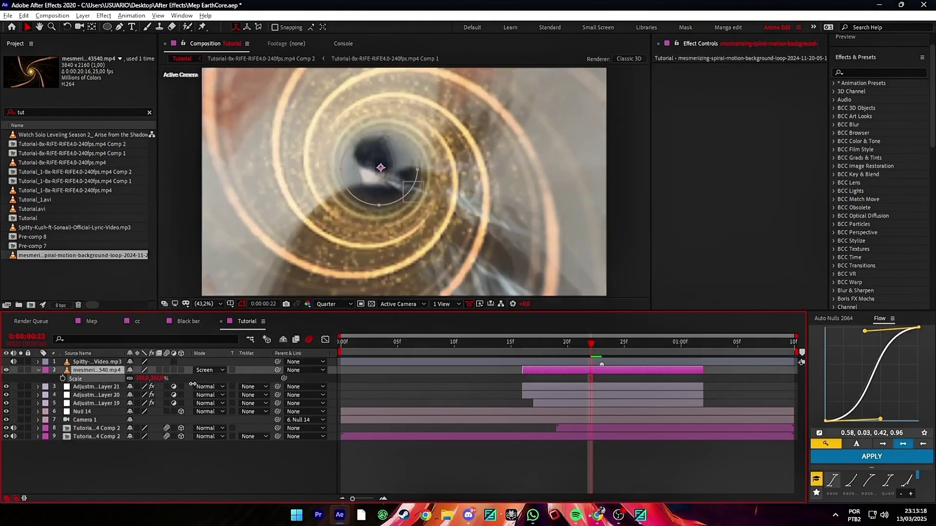
- Keyframe the spiral's Opacity at 0% at 16f, 100% near 25f, and 0% at 1:02
key("space")
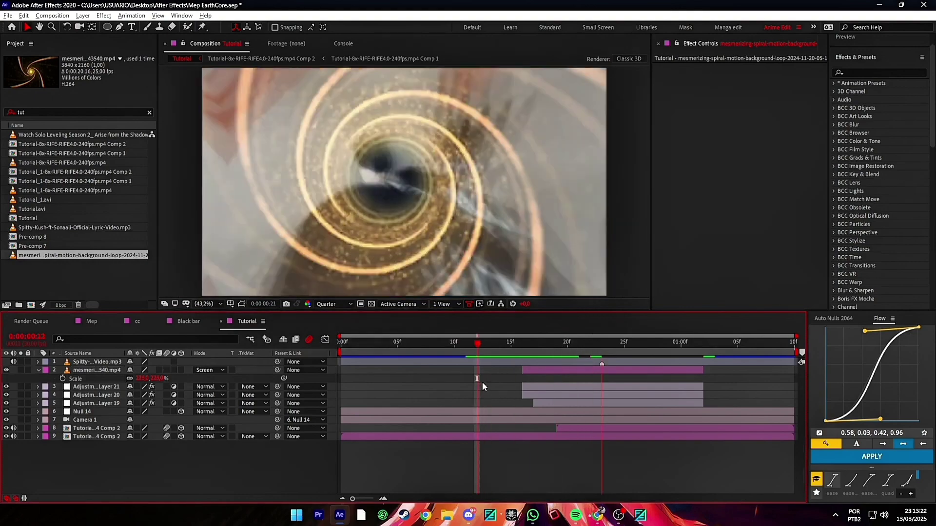
left_click(520, 349)
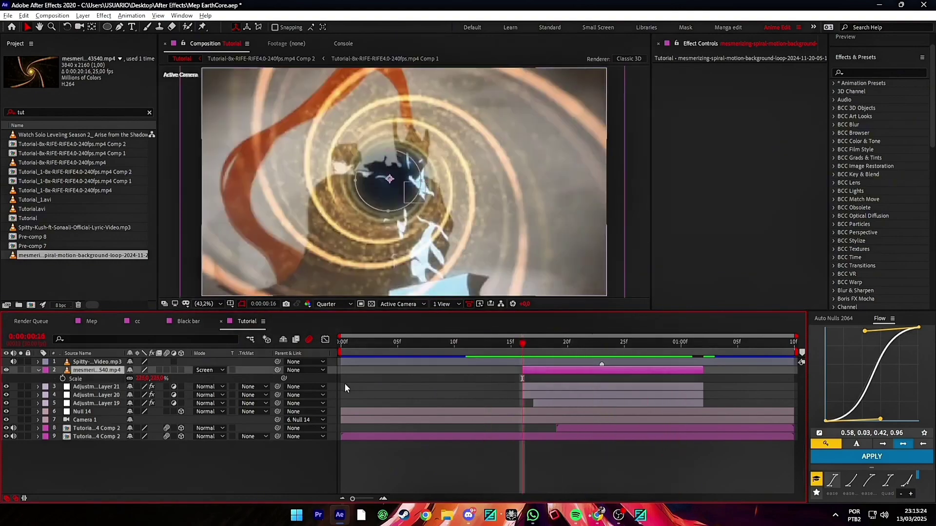
key("t")
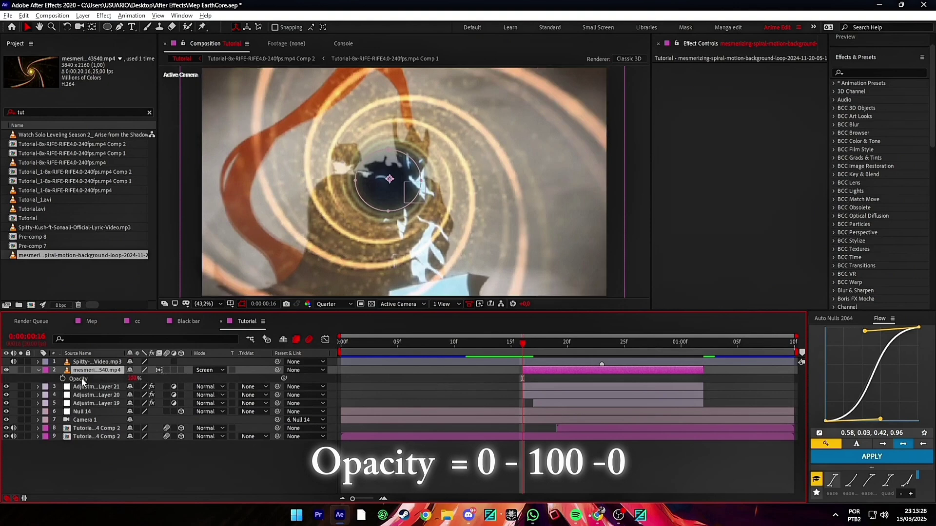
left_click(300, 382)
left_click(62, 379)
left_click_drag(523, 378, 603, 379)
left_click_drag(132, 379, 128, 379)
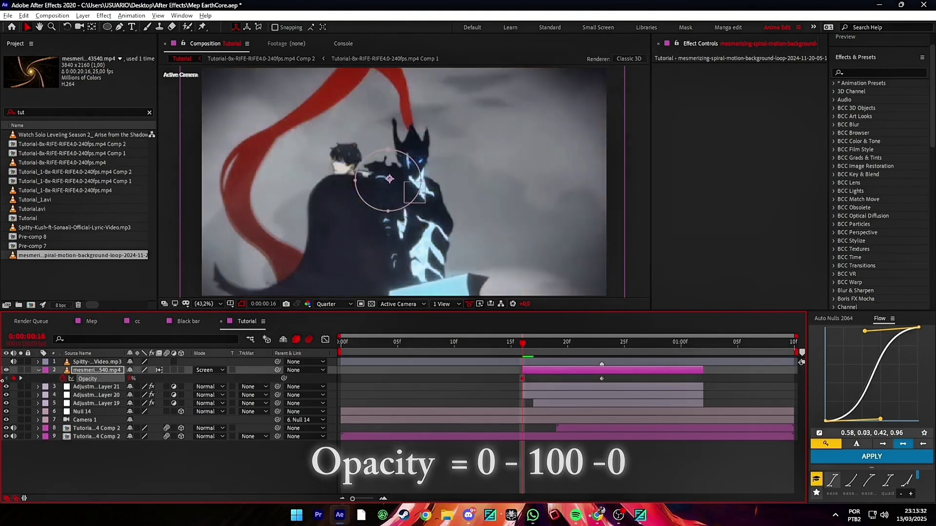
left_click_drag(537, 343, 725, 376)
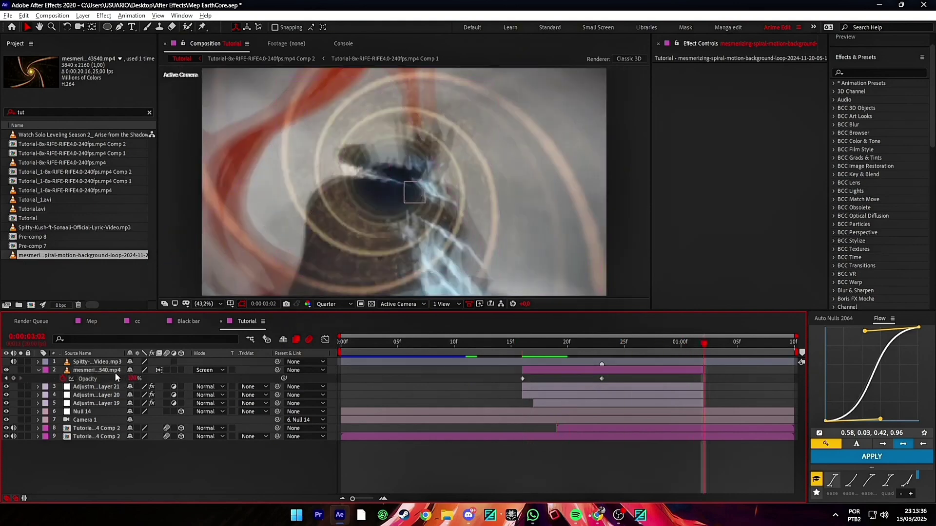
left_click_drag(132, 379, 20, 379)
left_click(441, 341)
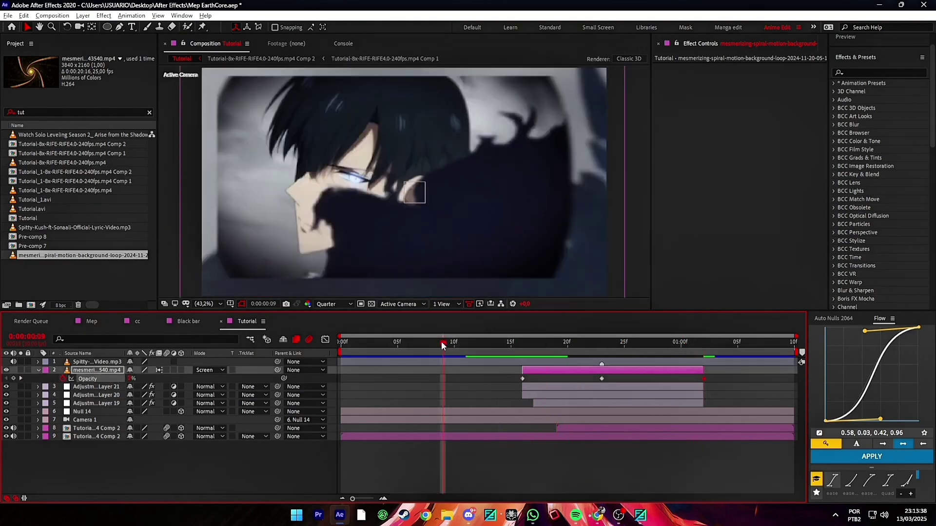
key("space")
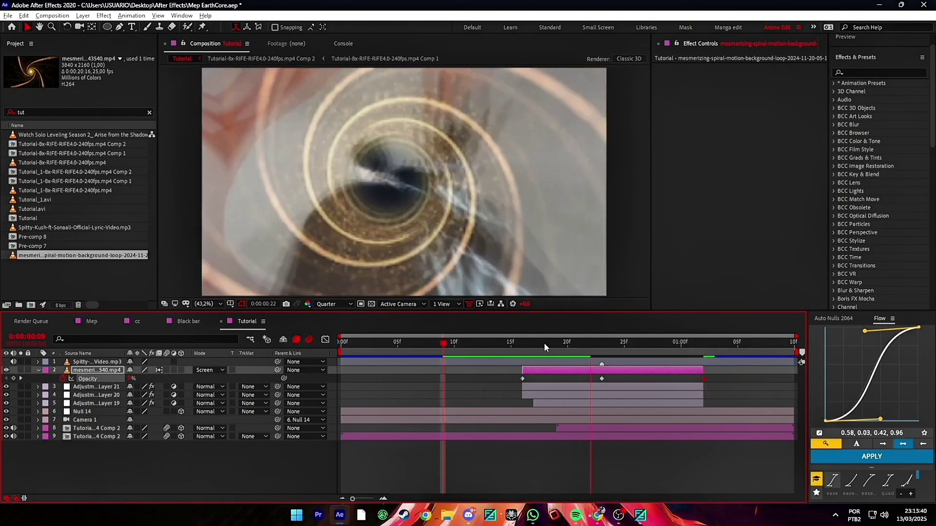
- Apply Easy Ease to the three Opacity keyframes and steepen the rise into the peak
key("F9")
key("shift+F3")
double_click(549, 449)
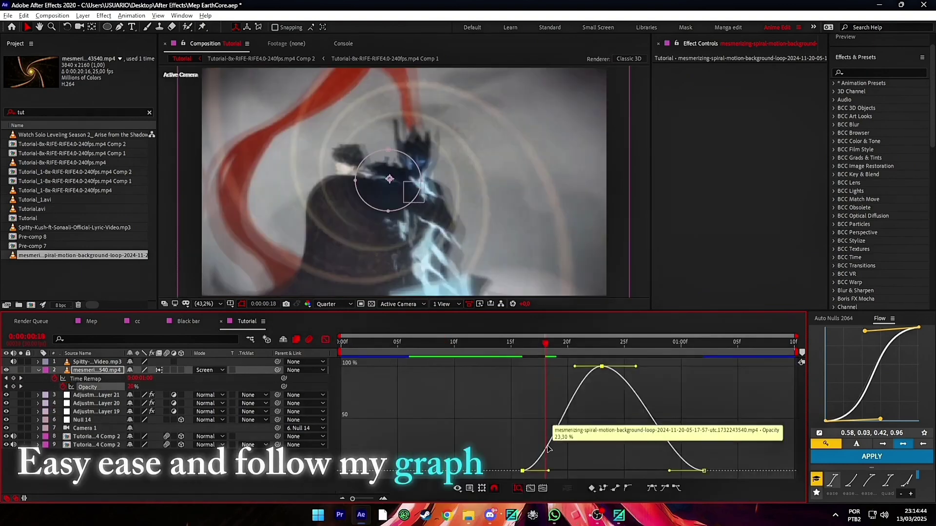
left_click_drag(587, 376, 598, 401)
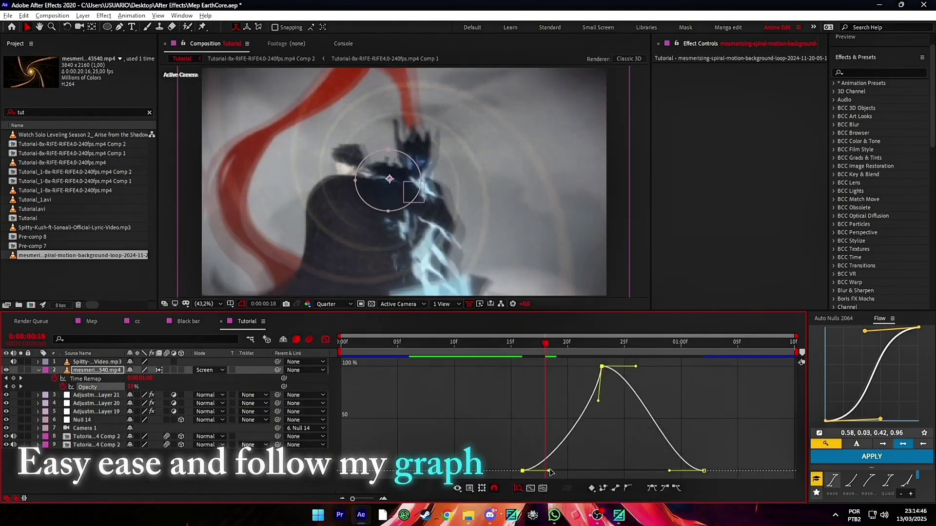
left_click(604, 374)
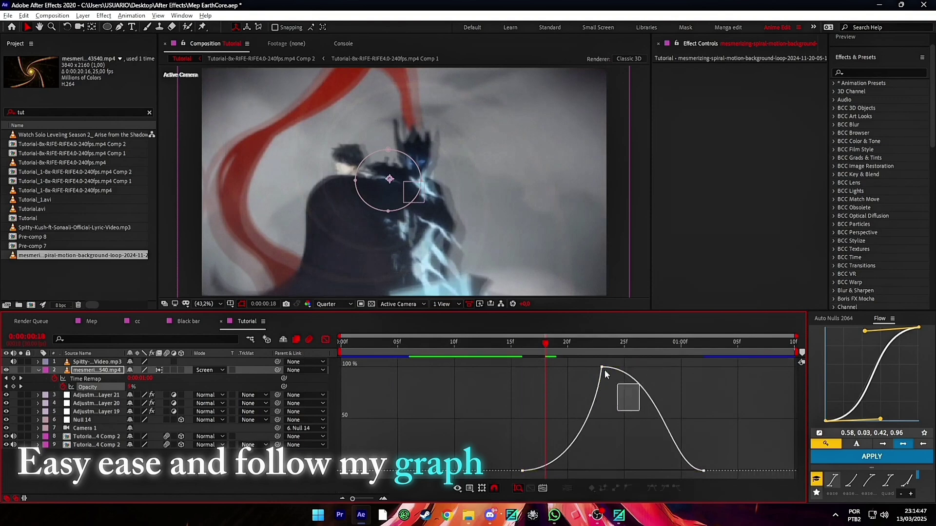
- Steepen the opacity fall-off after the peak and preview the eased fade
left_click_drag(639, 411, 600, 365)
left_click_drag(547, 350, 657, 386)
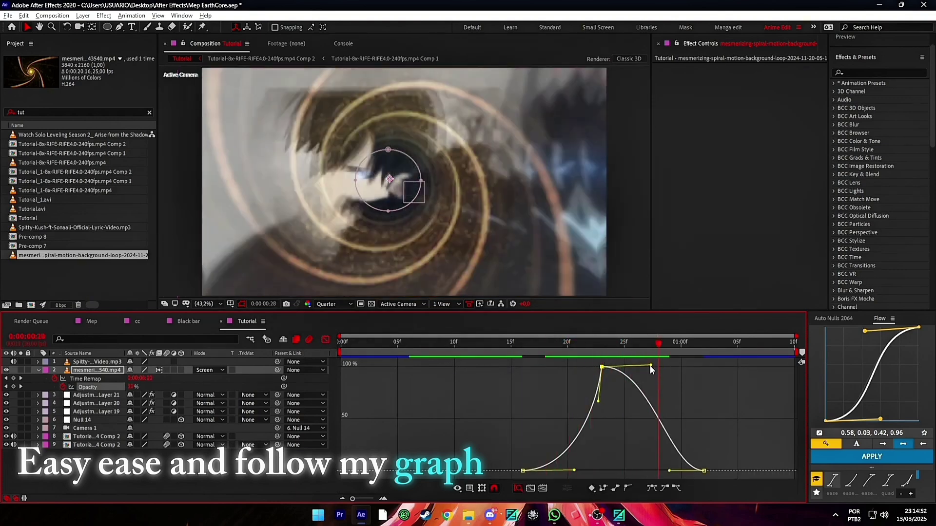
mouse_move(689, 424)
left_mouse_down()
mouse_move(721, 478)
mouse_move(625, 471)
left_mouse_up()
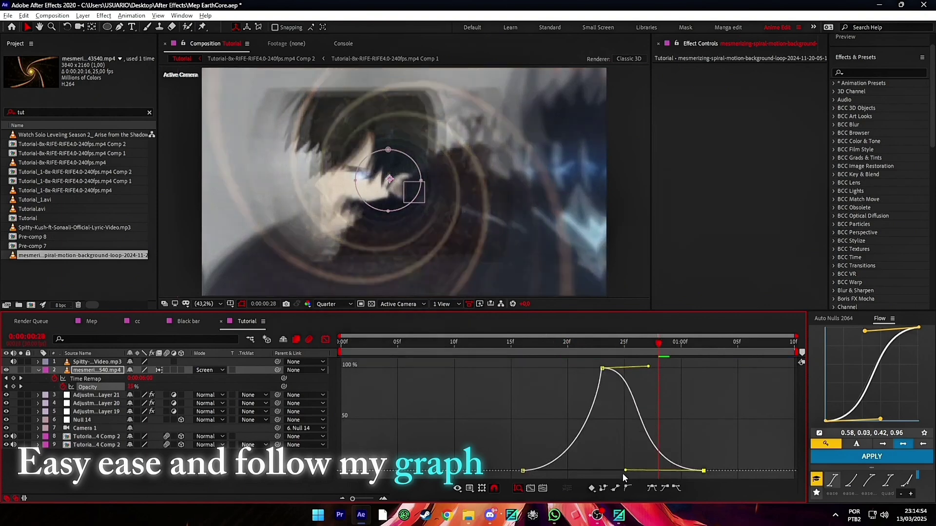
key("space")
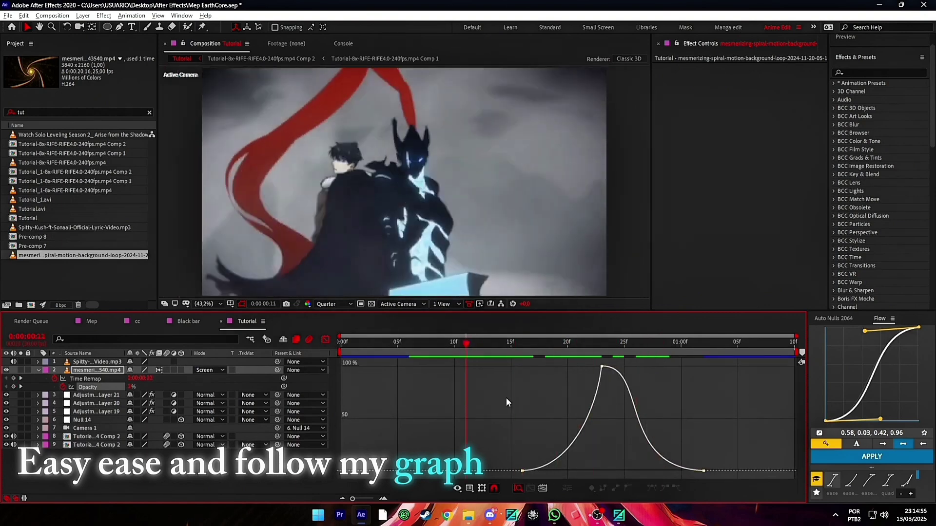
mouse_move(599, 384)
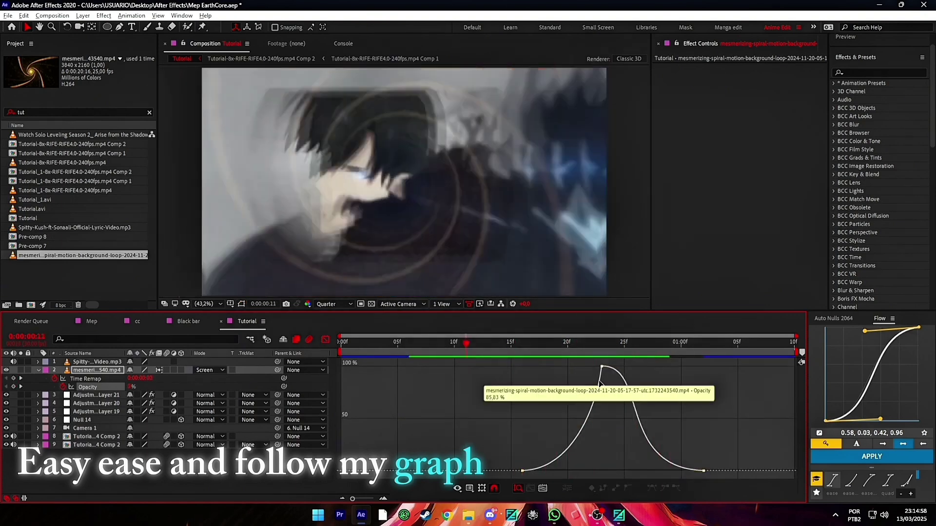
double_click(599, 404)
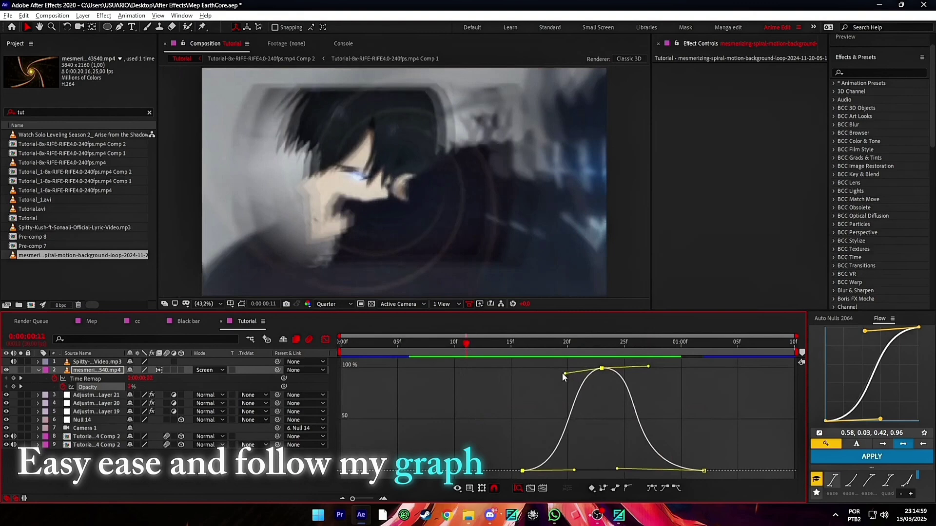
left_click(567, 370)
left_click(503, 356)
mouse_move(503, 356)
left_mouse_down()
mouse_move(701, 390)
mouse_move(497, 385)
left_mouse_up()
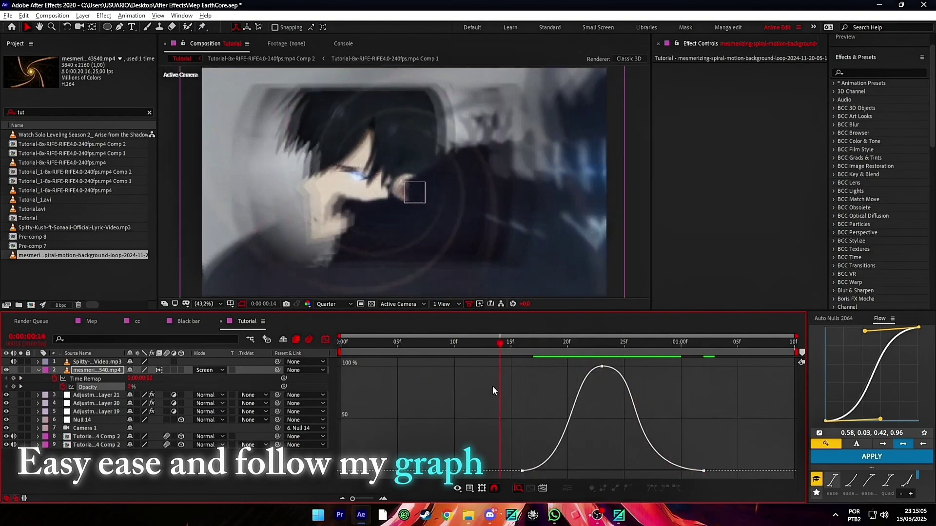
- Apply the Tritone effect to the spiral layer at frame 15
key("shift+F3")
key("space")
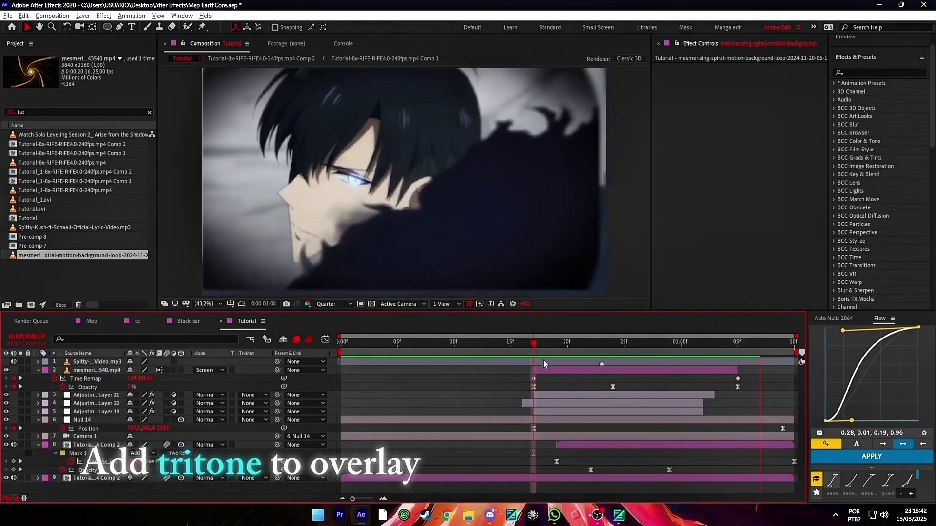
left_click(512, 344)
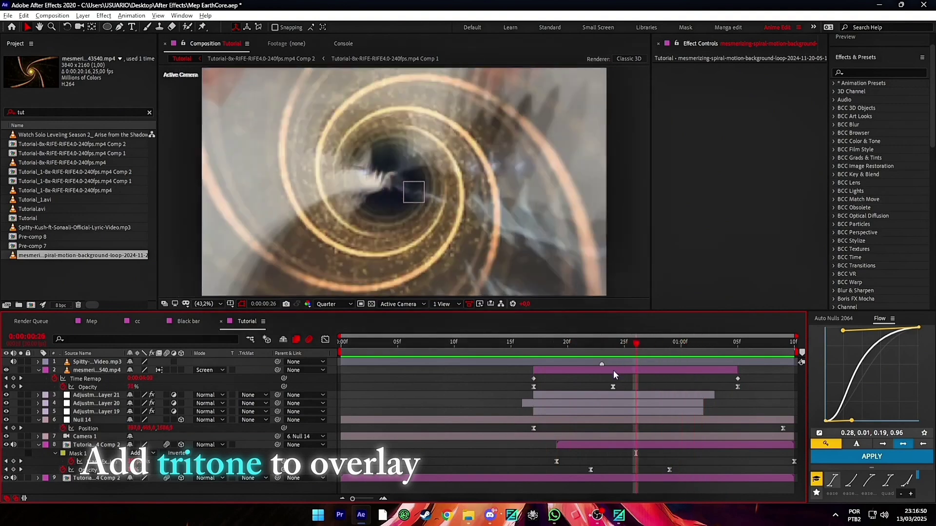
key("ctrl+space")
type("tr")
left_click(549, 403)
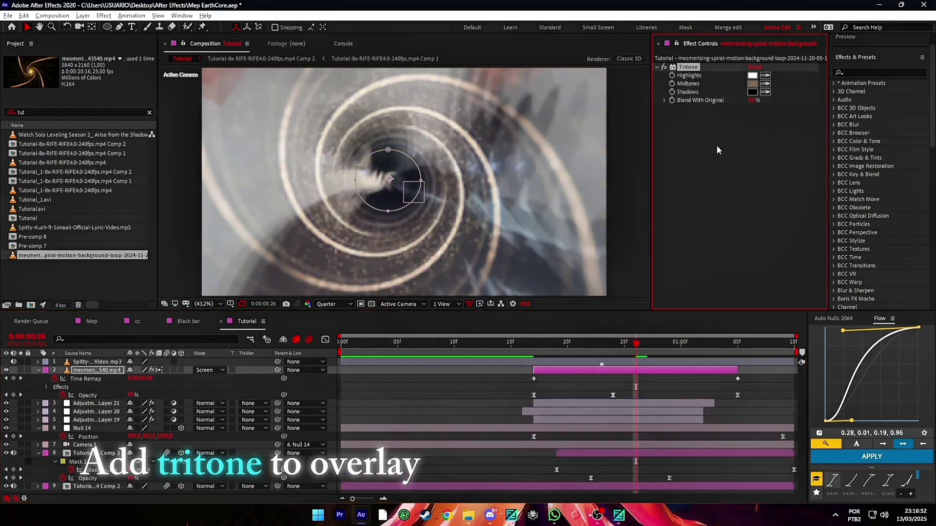
left_click_drag(615, 347, 602, 347)
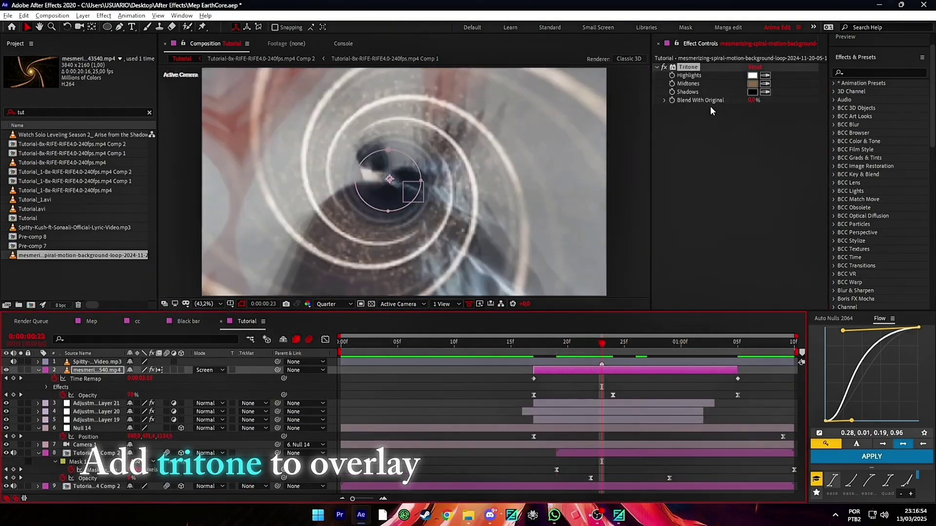
- Set the Tritone Midtones colour to a darker blue
left_click(752, 84)
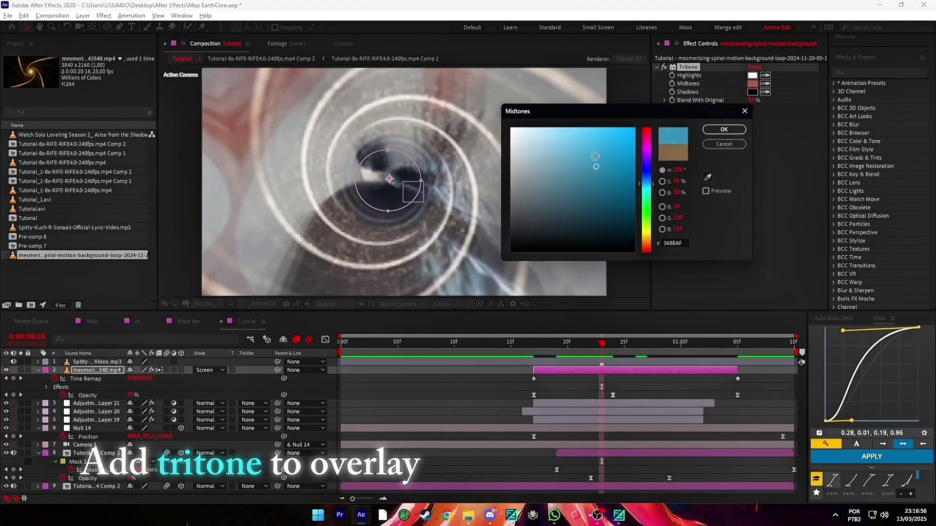
left_click(723, 129)
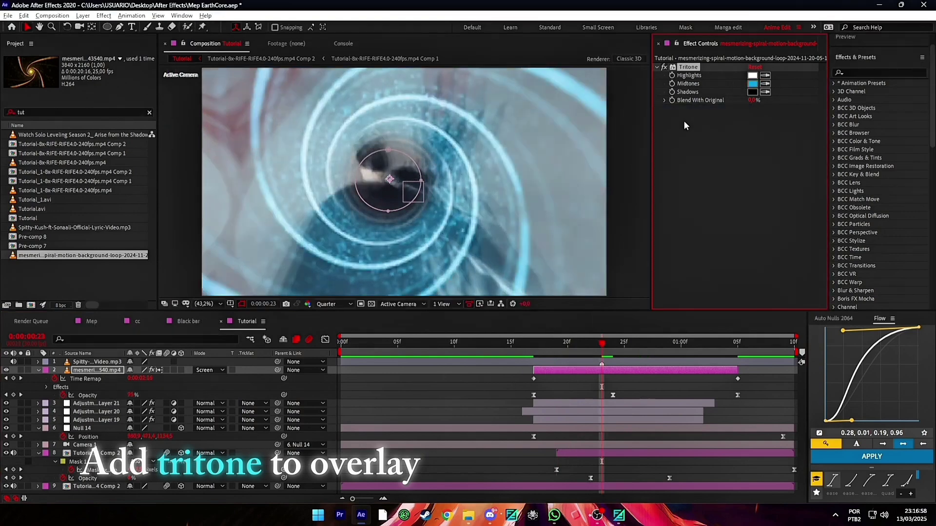
left_click(753, 84)
left_click(721, 133)
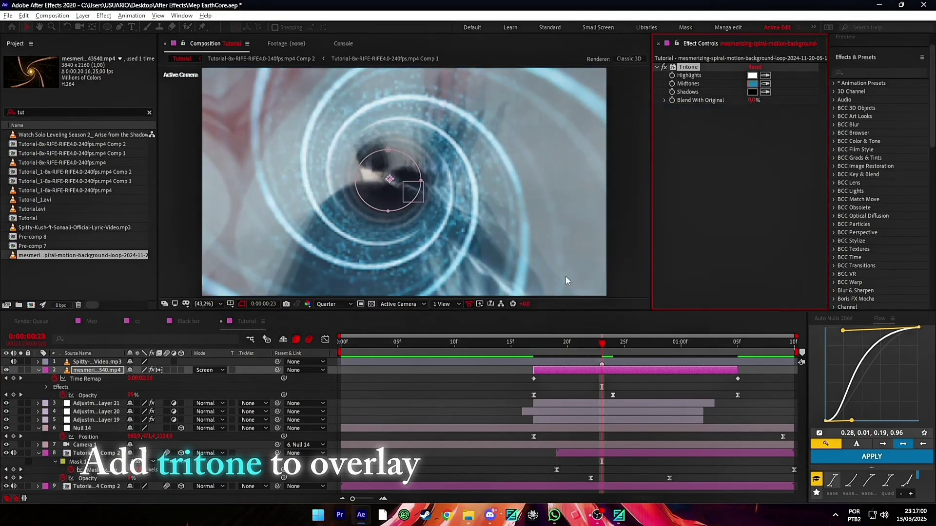
left_click(753, 83)
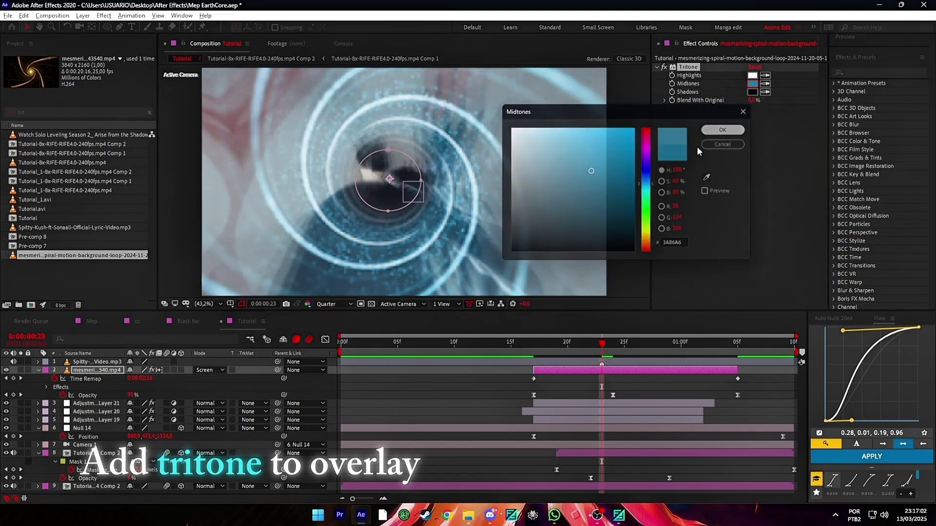
left_click(722, 130)
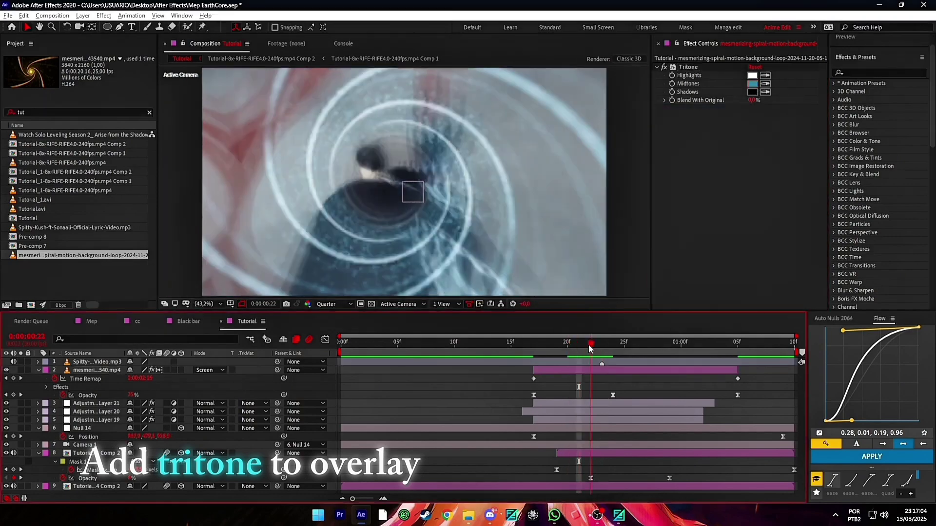
- Keep the spiral layer's blend mode set to Screen
left_click(209, 371)
left_click(251, 195)
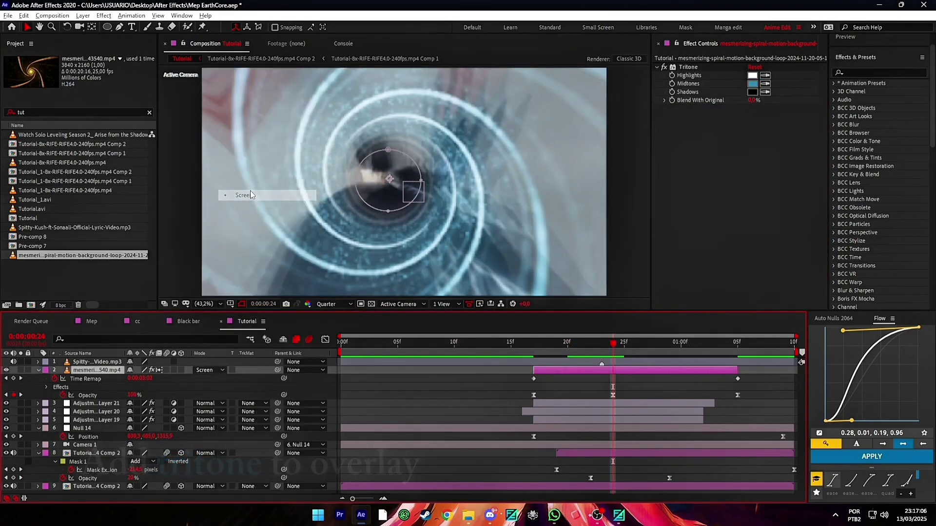
left_click(203, 371)
left_click(246, 182)
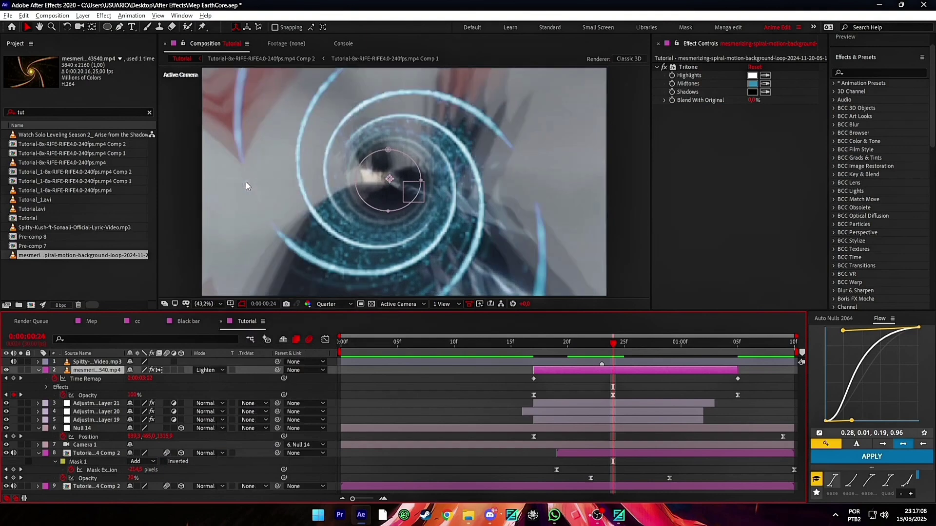
left_click_drag(577, 339, 488, 341)
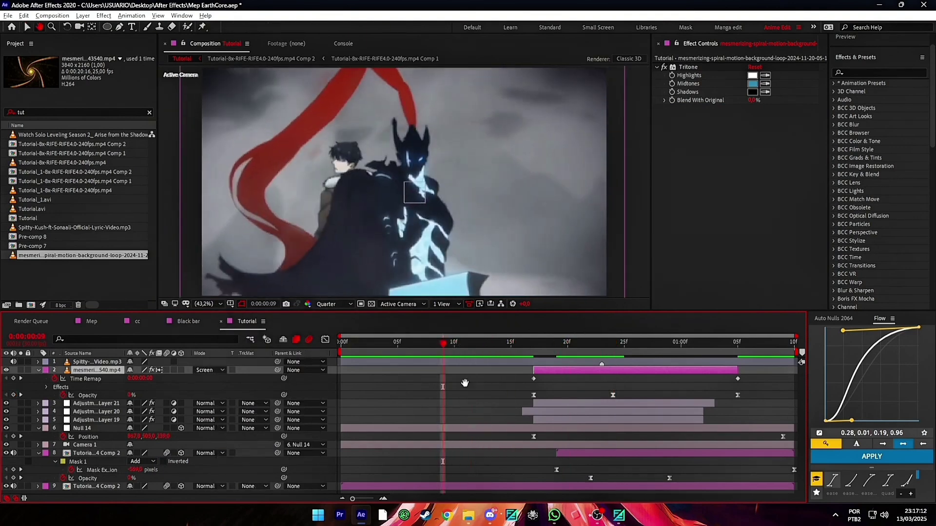
key("Page_Down")
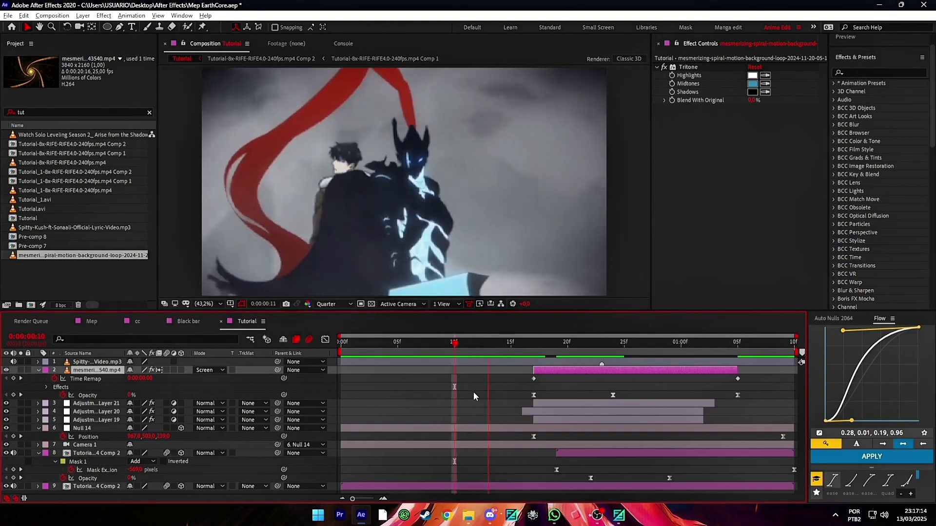